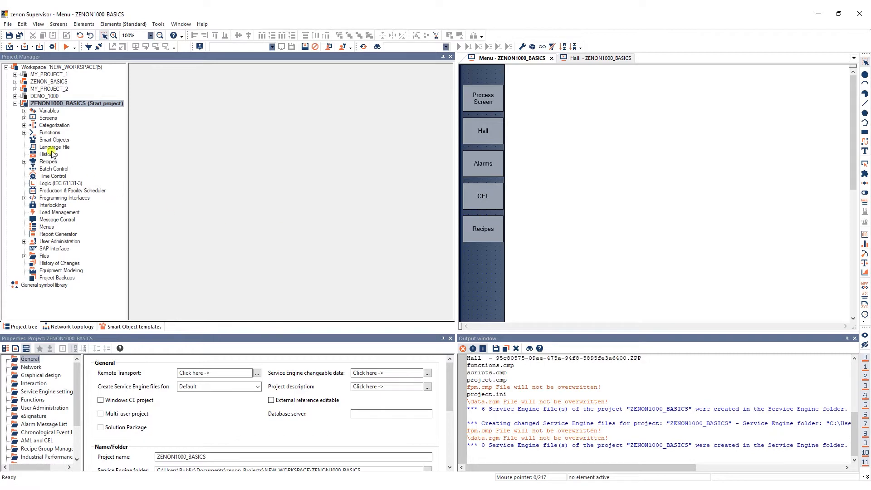
Create a new frame in the ZENON1000_BASICS project and name it SUBNAVI.
left_click(24, 118)
left_click(51, 125)
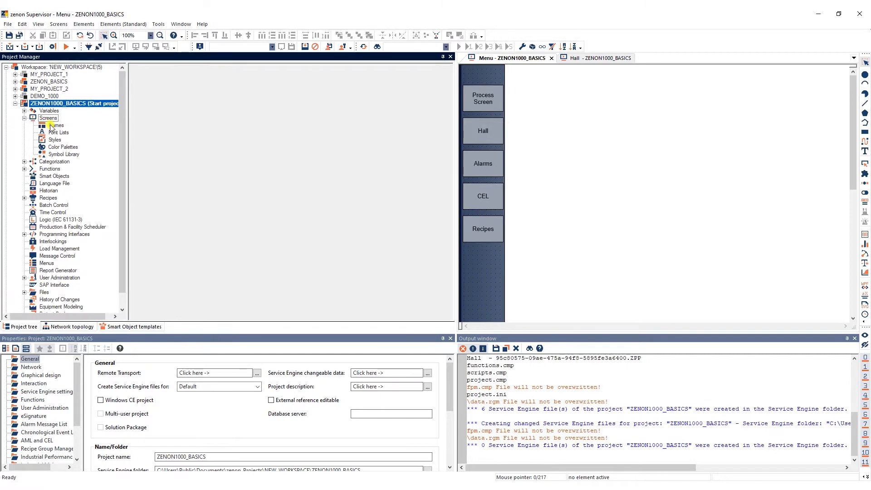
left_click(134, 70)
left_click(207, 165)
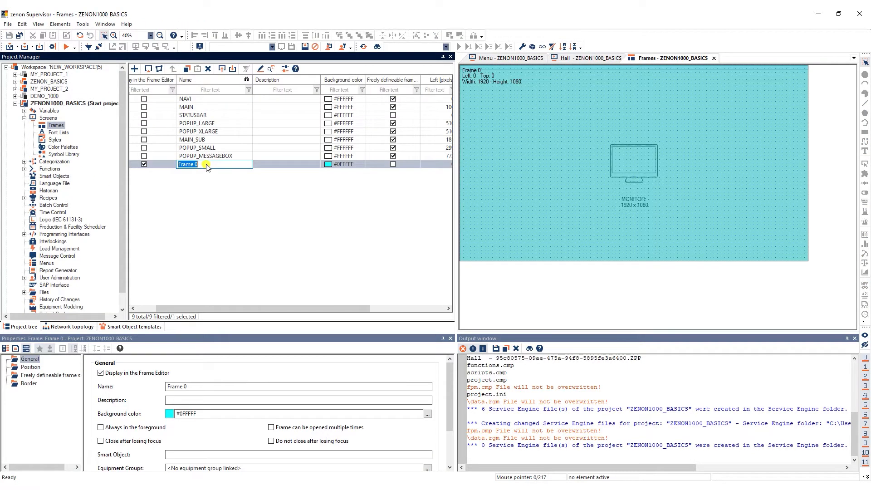
type("SUBNAVI")
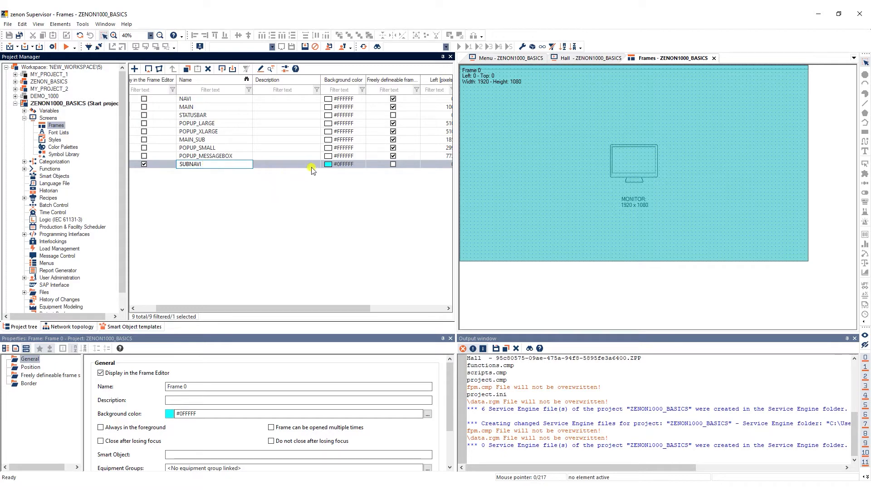
Set the SUBNAVI frame's background color to #001738.
left_click(341, 165)
left_click(348, 165)
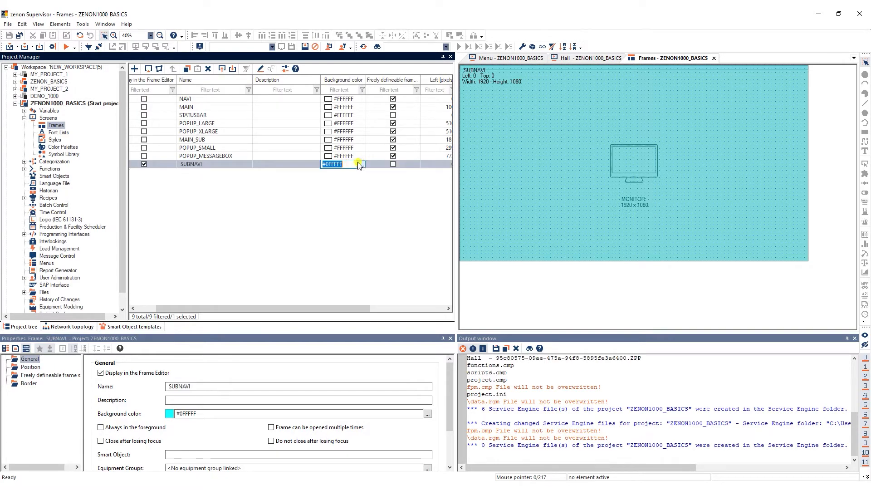
left_click(362, 164)
Set the SUBNAVI frame's left position to 100, maximum width to 85 and maximum height to 920 pixels.
left_click_drag(297, 308, 371, 308)
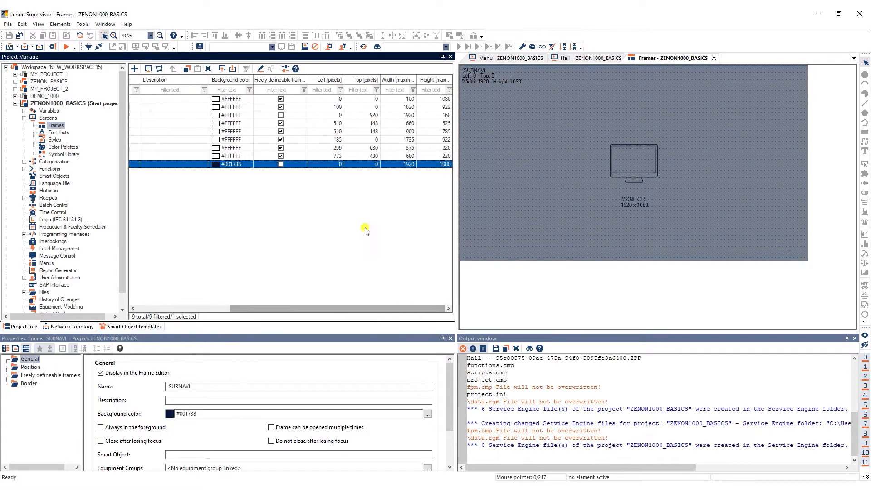
left_click(338, 164)
type("100")
left_click(398, 164)
type("85")
left_click(432, 164)
type("920")
left_click(422, 202)
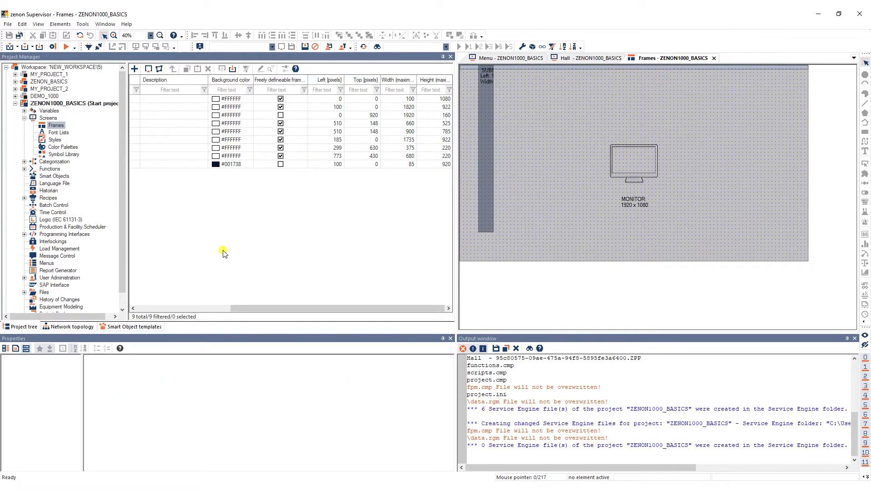
Create a Standard screen named Subnavigation on the SUBNAVI frame, with a linked variable created for "Screen active".
left_click(48, 118)
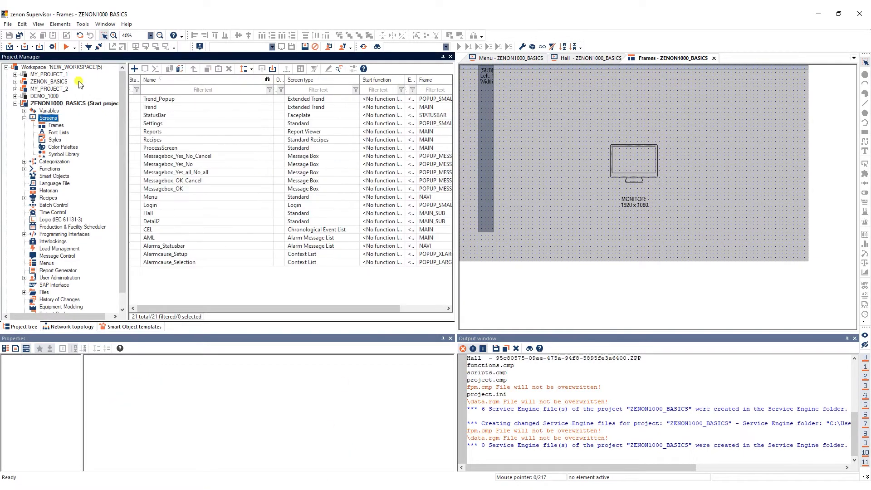
left_click(133, 69)
left_click(295, 139)
type("Subnavigation")
left_click(558, 139)
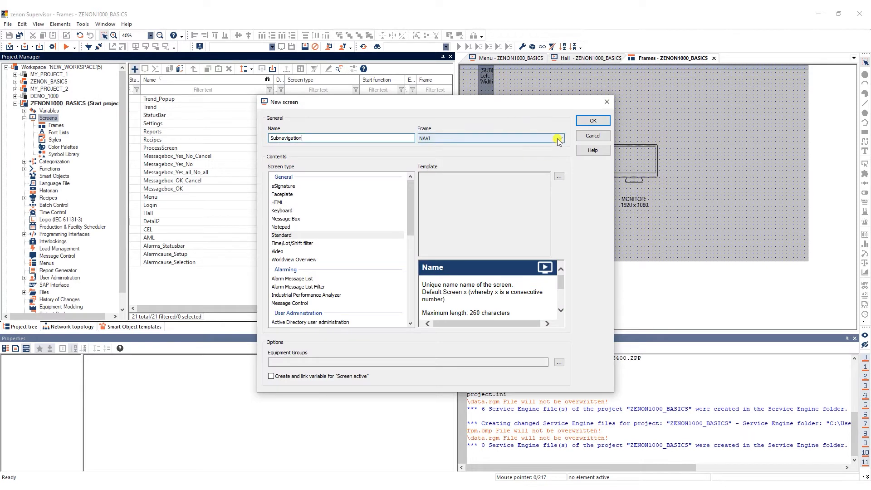
left_click(558, 141)
left_click(456, 150)
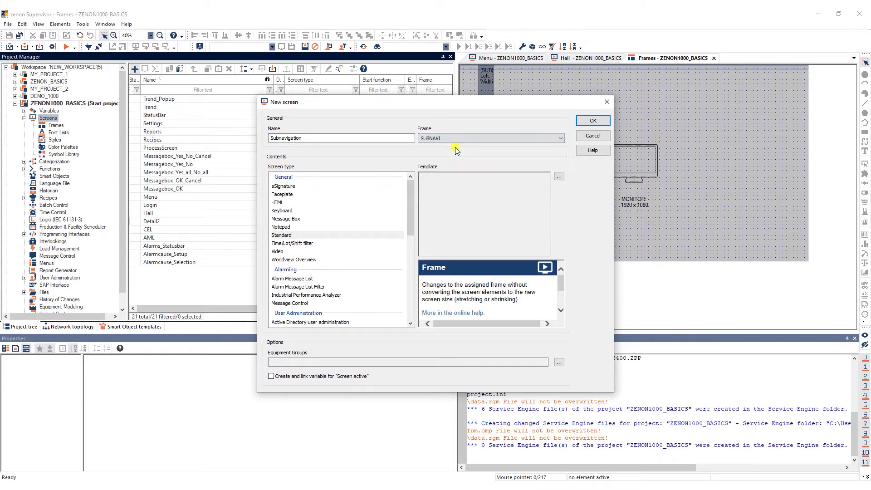
left_click(290, 235)
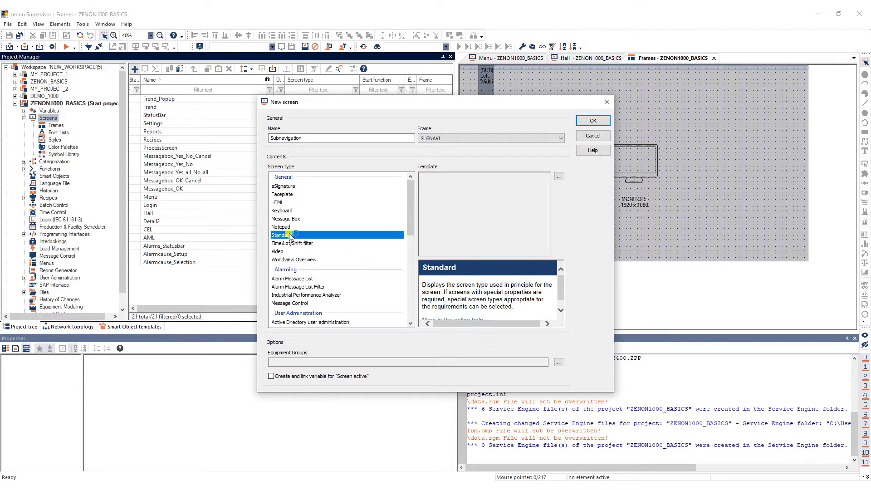
left_click(270, 376)
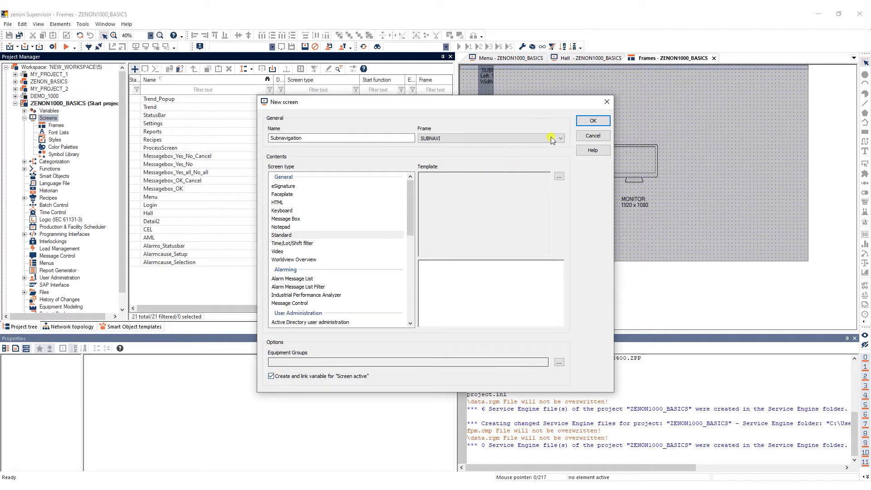
left_click(581, 122)
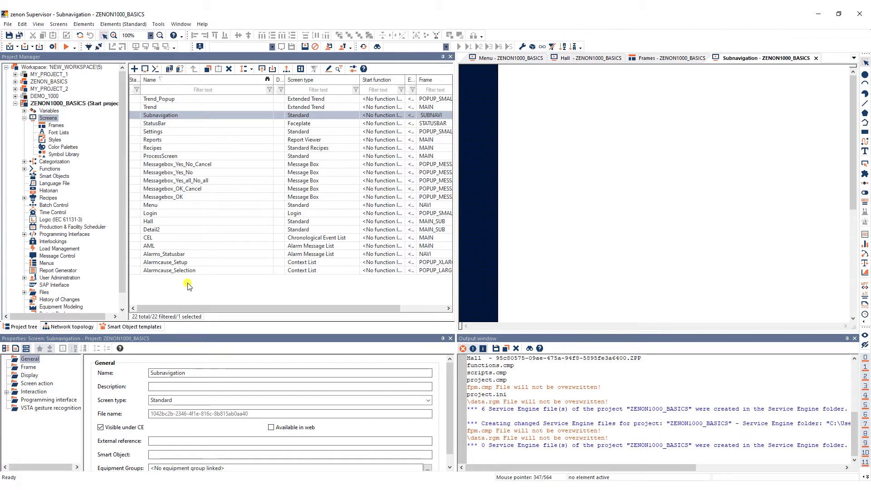
Set the color of Limit Value[1] of the Subnavigation variable to #99A2AF.
left_click(53, 111)
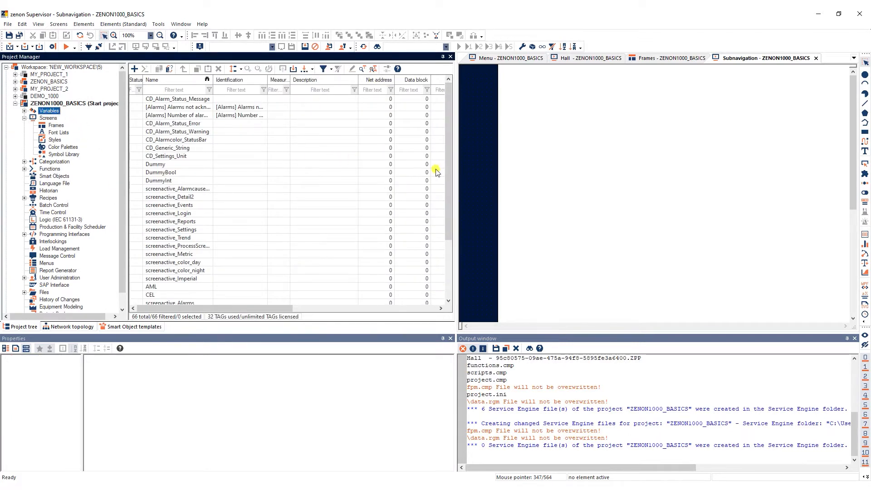
left_click_drag(447, 179, 447, 236)
left_click(141, 295)
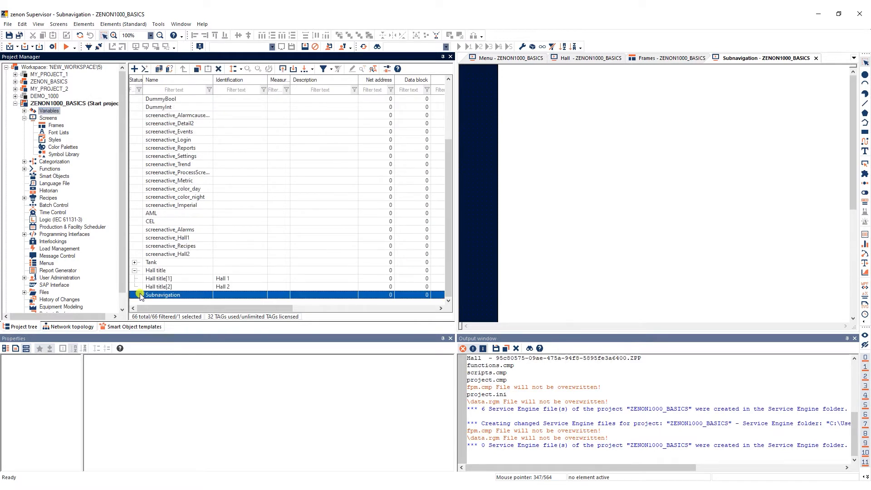
left_click(7, 409)
left_click(36, 416)
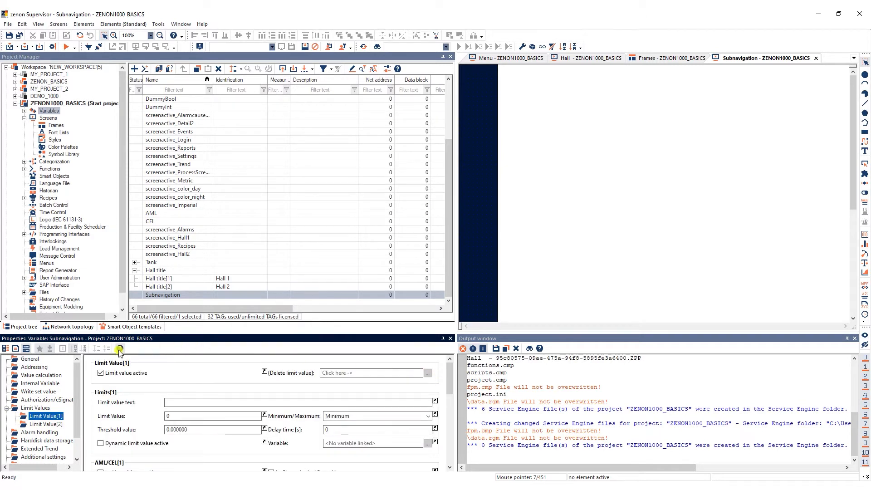
scroll(450, 375, "down", 10)
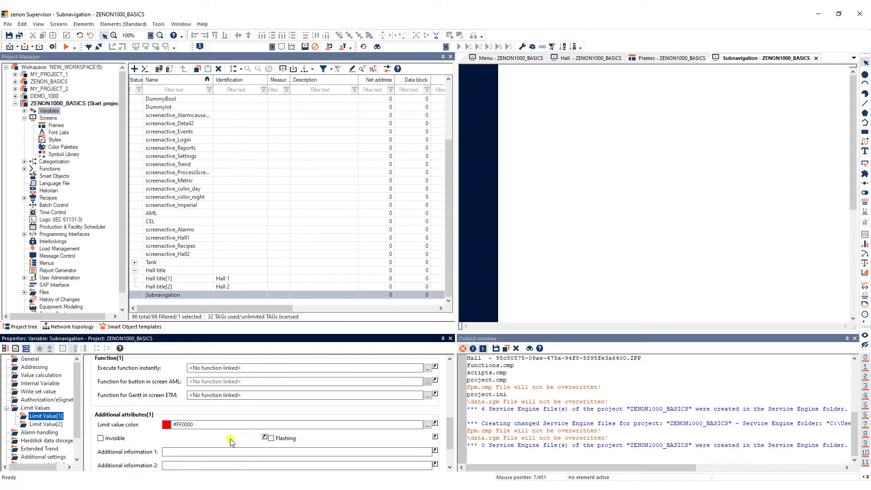
left_click_drag(210, 426, 177, 427)
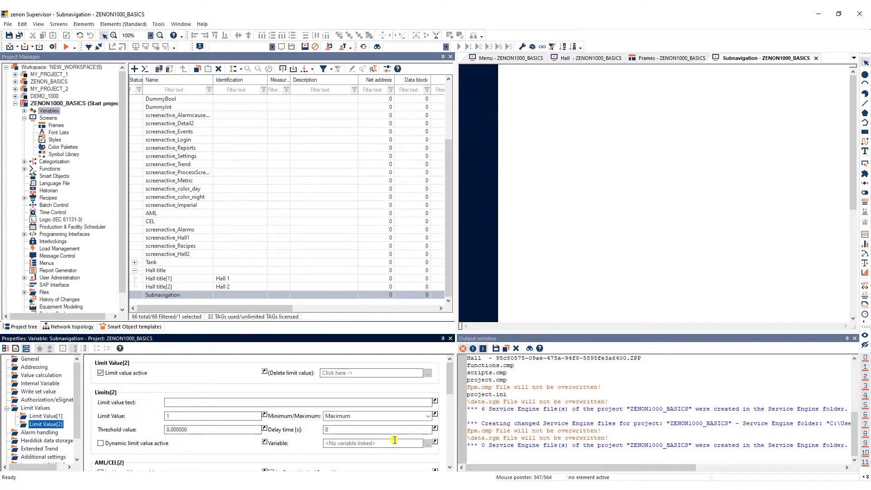
Set the color of Limit Value[2] of the Subnavigation variable to #F58C65.
scroll(218, 460, "down", 10)
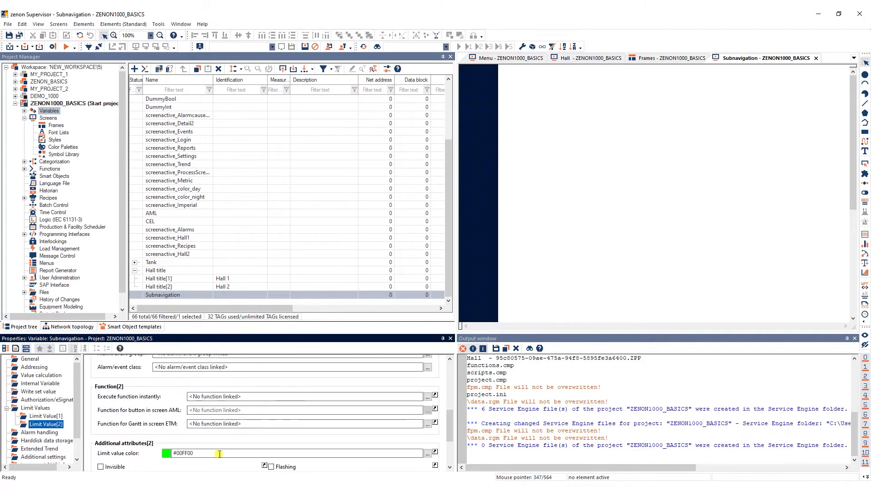
left_click_drag(219, 454, 173, 455)
type("#f48c65")
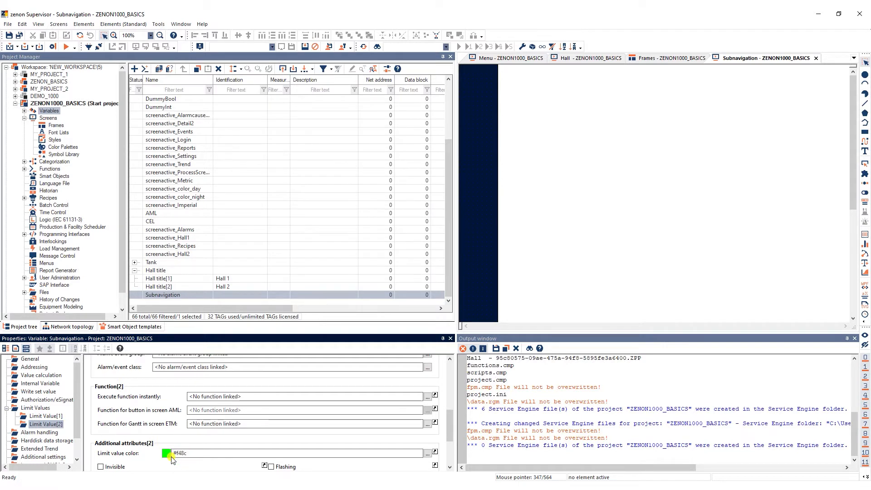
left_click(156, 469)
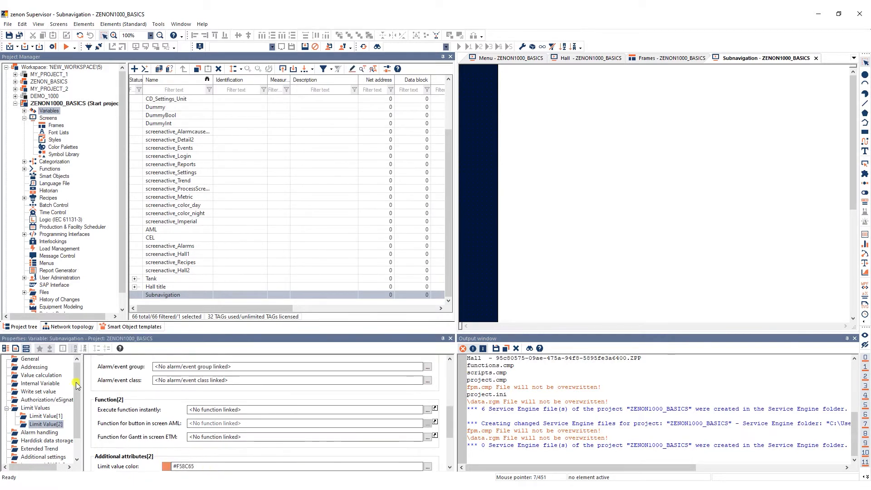
Rename the Subnavigation variable as screenactive_Subnavigation.
left_click(32, 359)
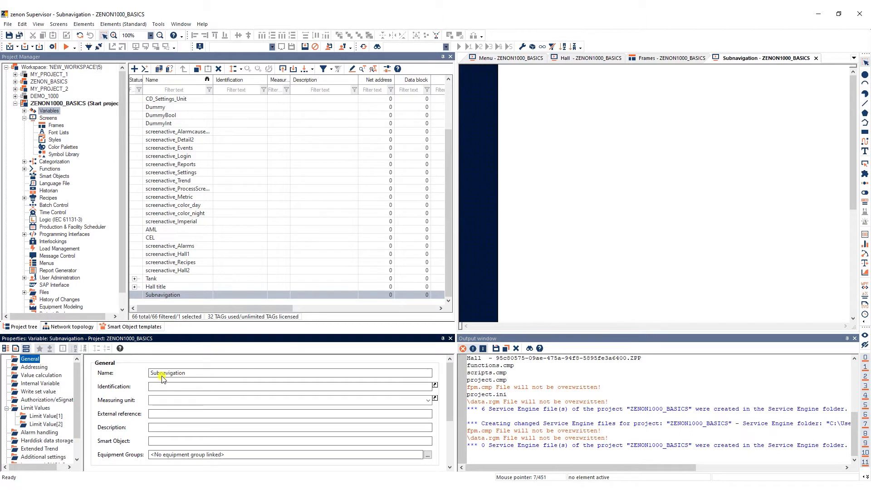
double_click(150, 376)
type("screenactive_Subnavigation")
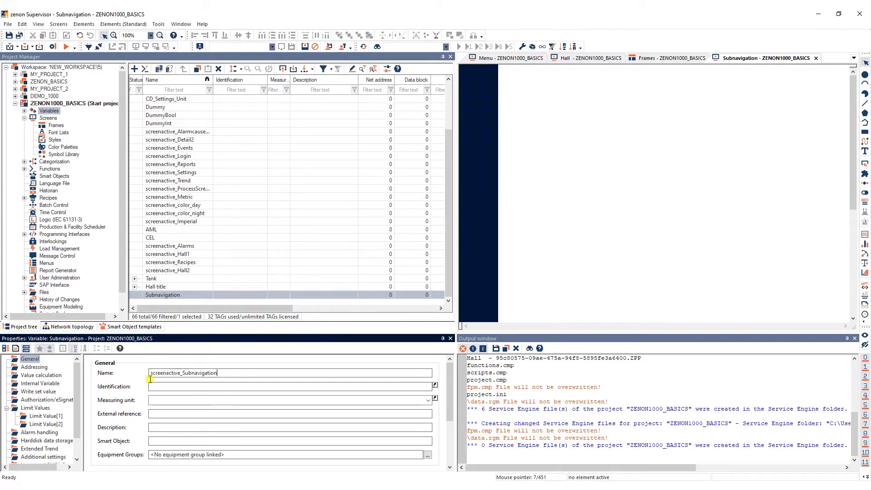
left_click(214, 301)
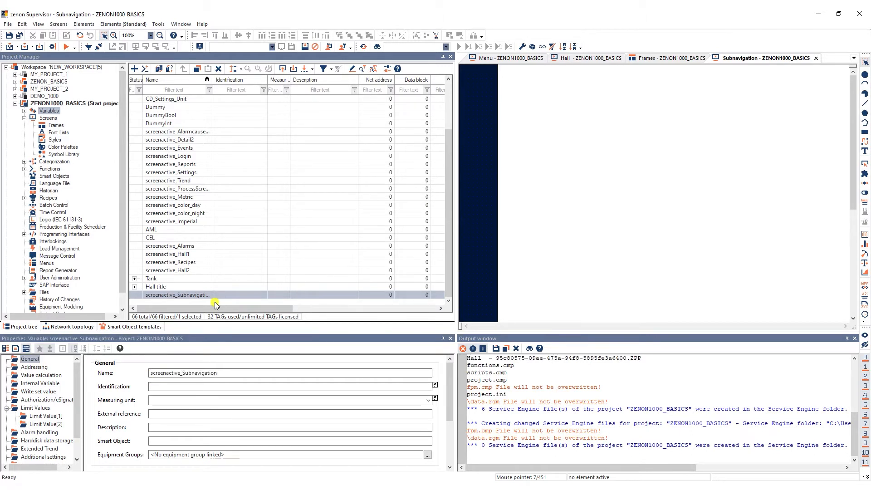
Create a Screen switch function that opens the Subnavigation screen, without replacing any links.
left_click(50, 169)
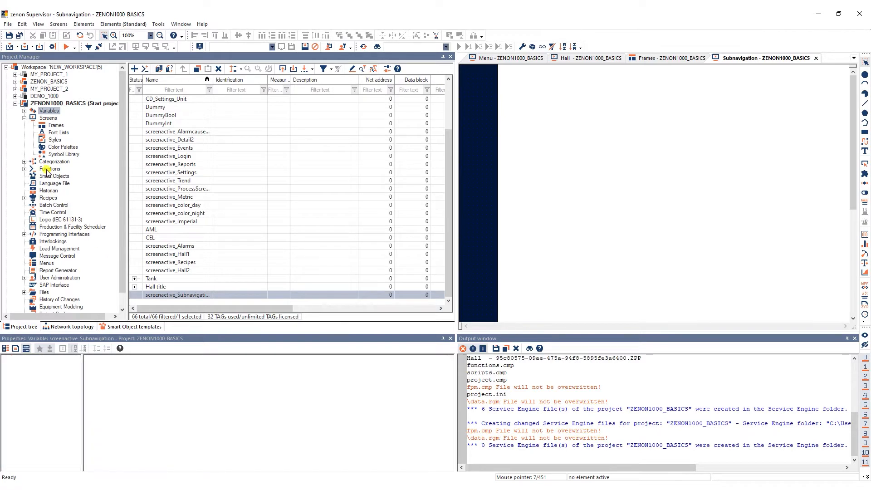
left_click(134, 69)
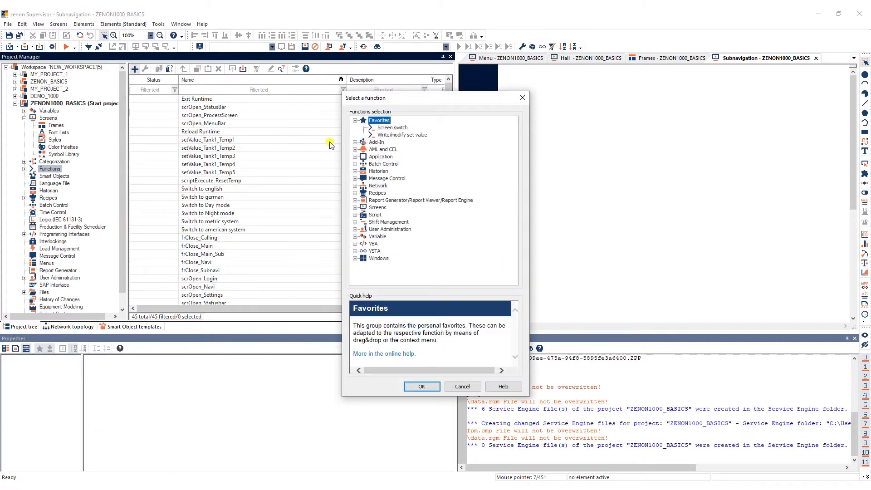
left_click(383, 129)
left_click(421, 386)
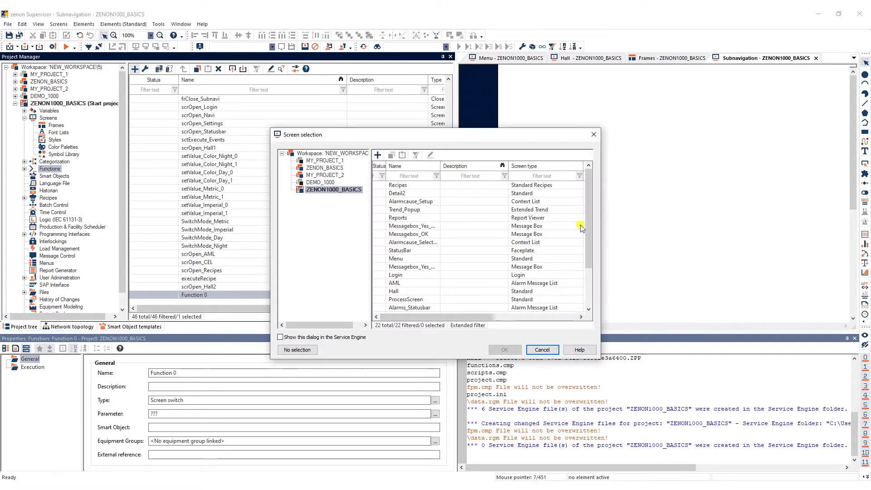
left_click_drag(588, 236, 589, 272)
left_click(451, 305)
left_click(505, 350)
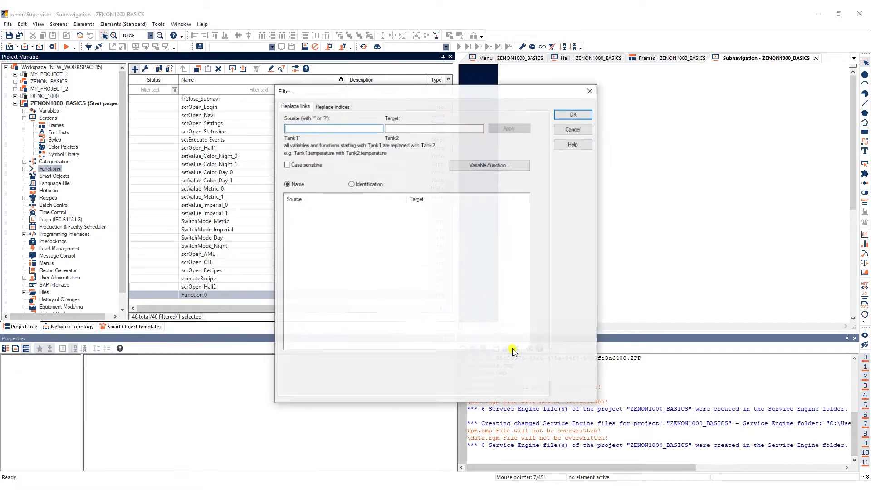
left_click(573, 114)
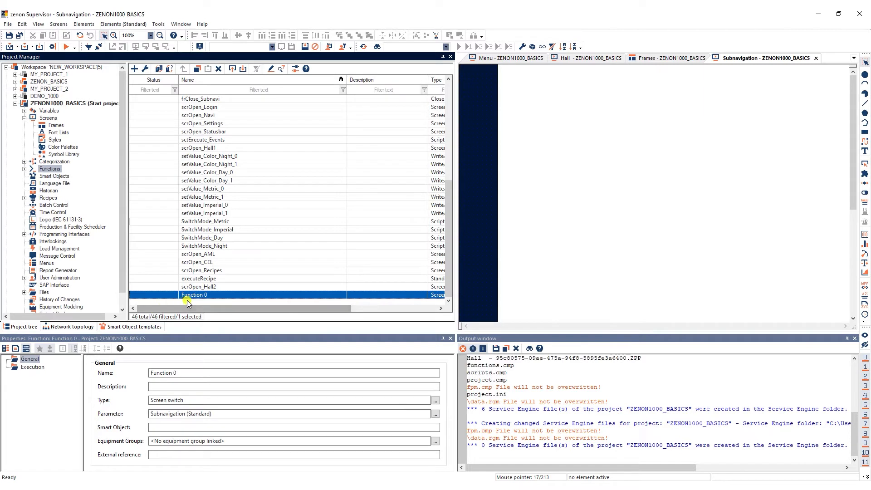
Rename the new screen switch function as scrOpen_Subnavigation.
left_click(191, 295)
type("scrOpen_Subnavigation")
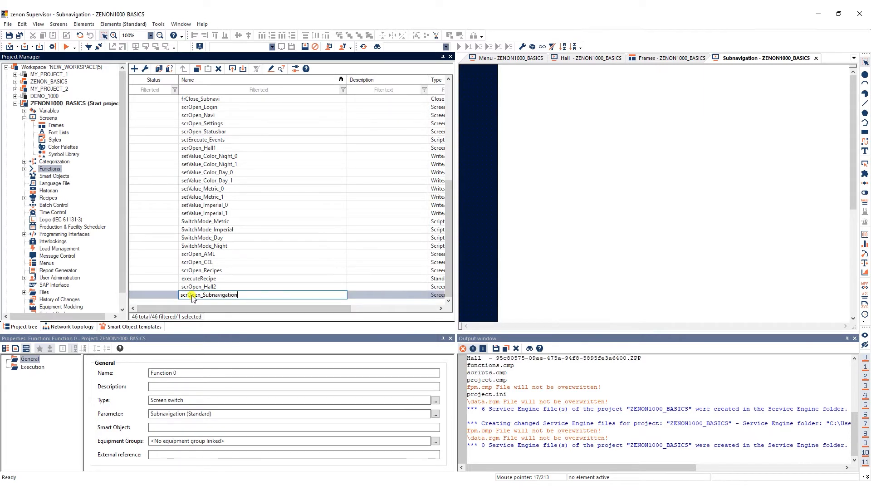
key("Return")
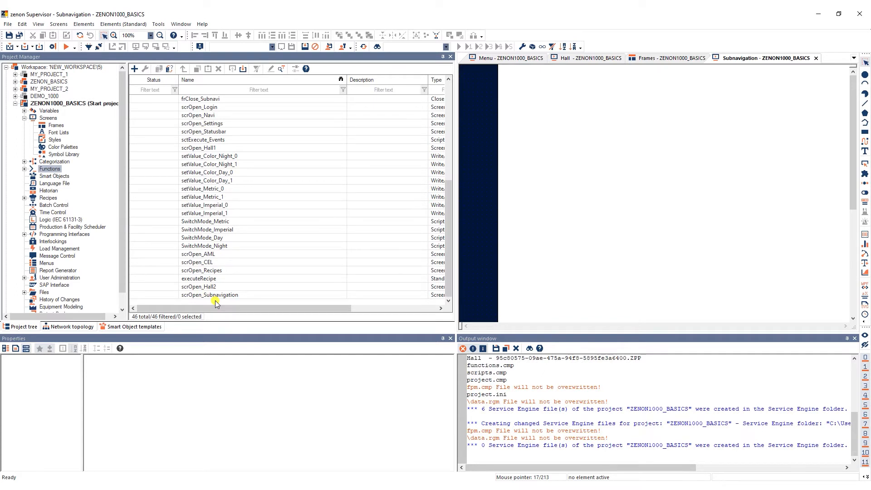
Create a new script and name it Start_Subnavi_Hall.
left_click(25, 170)
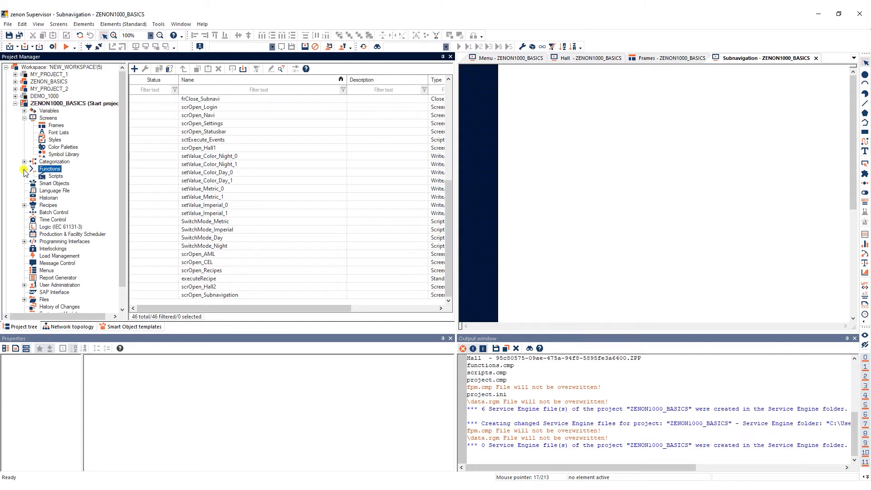
left_click(55, 177)
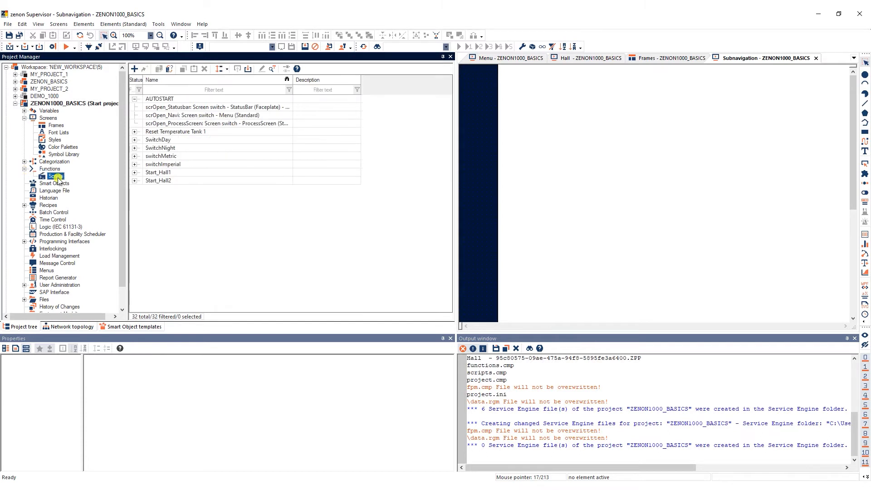
left_click(134, 69)
left_click(161, 190)
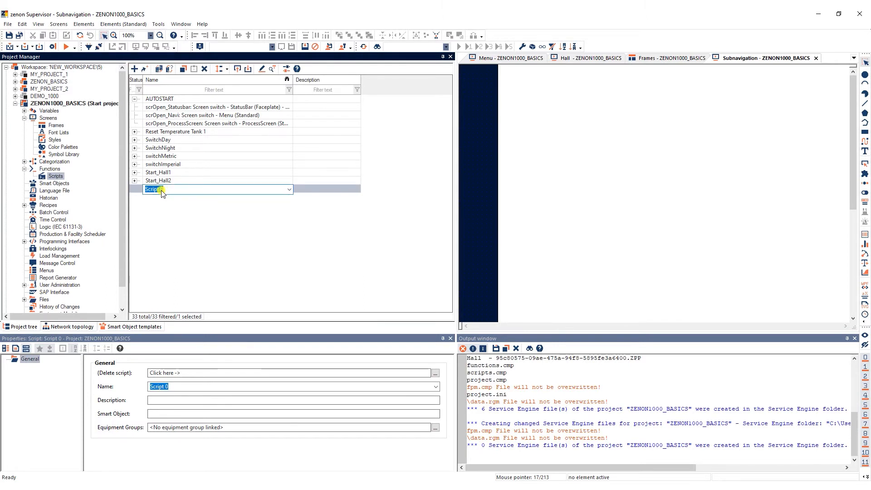
type("Start_Subnavi_Hall")
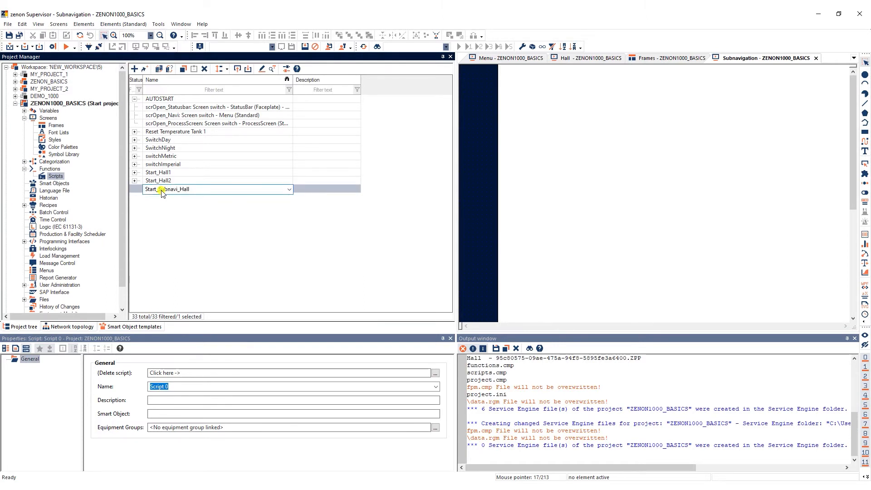
left_click(210, 384)
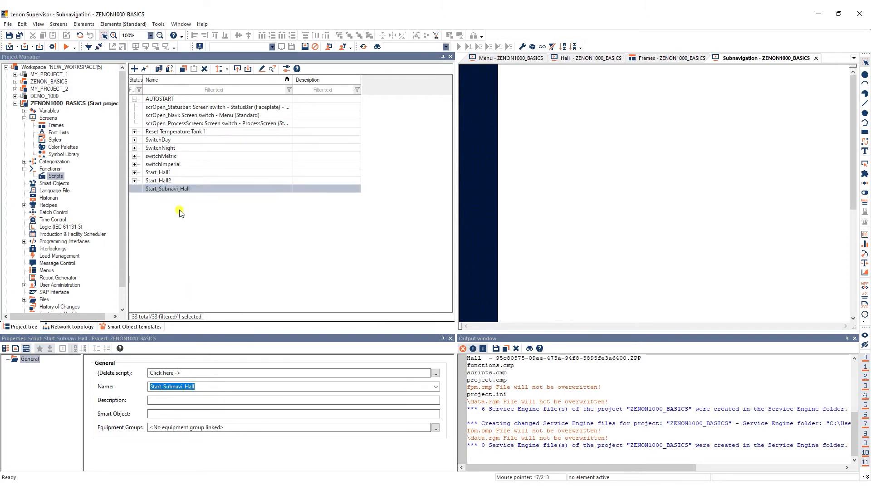
Add the functions frClose_Main, scrOpen_Subnavigation and one further existing function to the Start_Subnavi_Hall script.
left_click(145, 68)
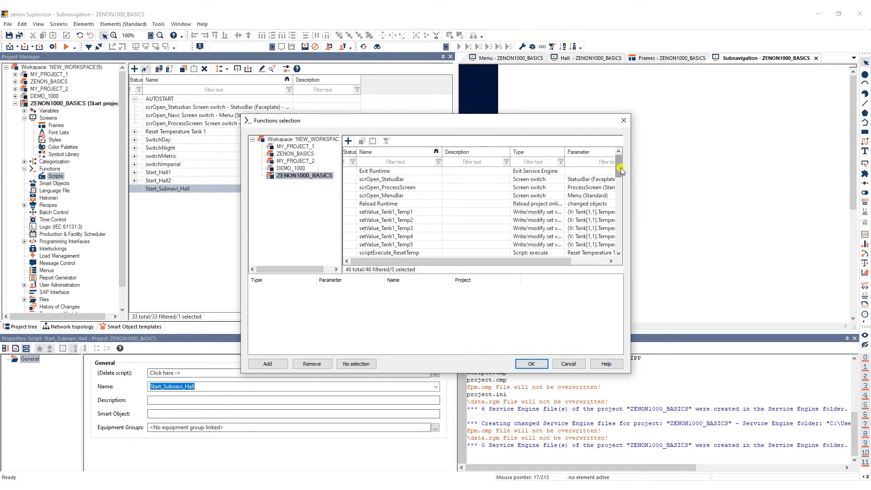
left_click_drag(620, 171, 621, 245)
left_click(375, 236)
left_click(267, 363)
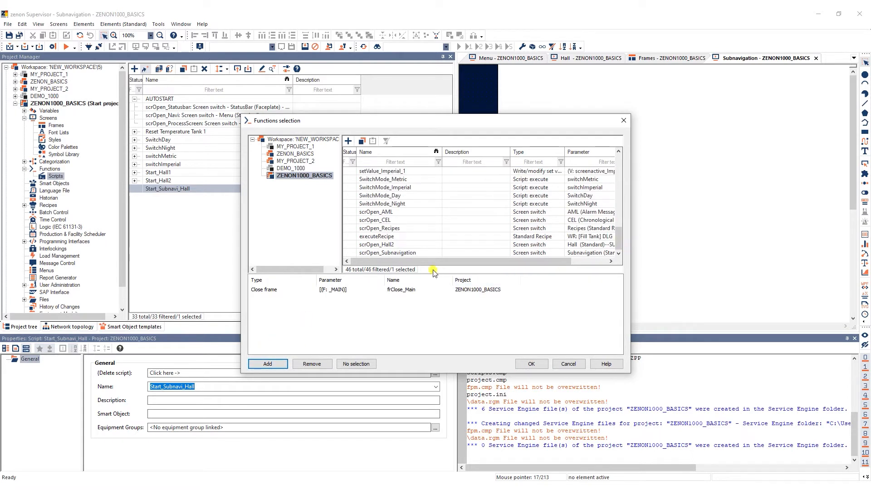
left_click(395, 254)
left_click(267, 364)
scroll(417, 196, "up", 3)
left_click(404, 187)
left_click(268, 364)
left_click(531, 364)
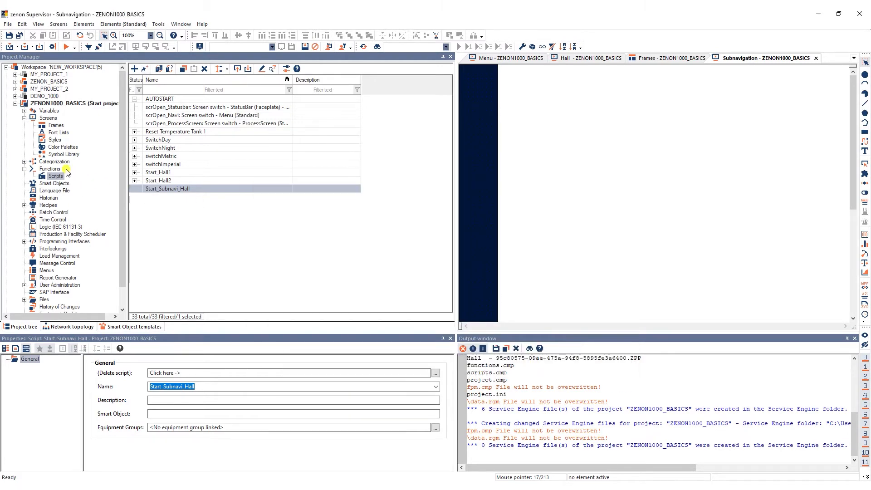
Create a Script: execute function that runs the Start_Subnavi_Hall script.
left_click(50, 169)
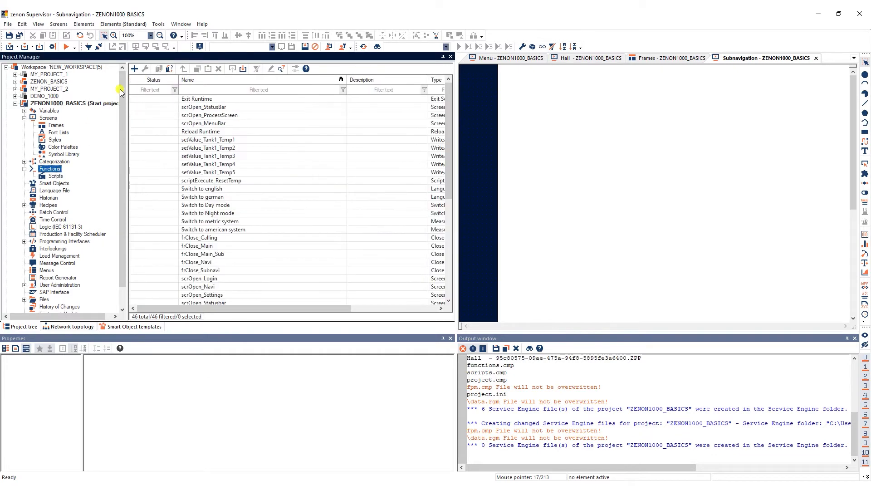
left_click(135, 68)
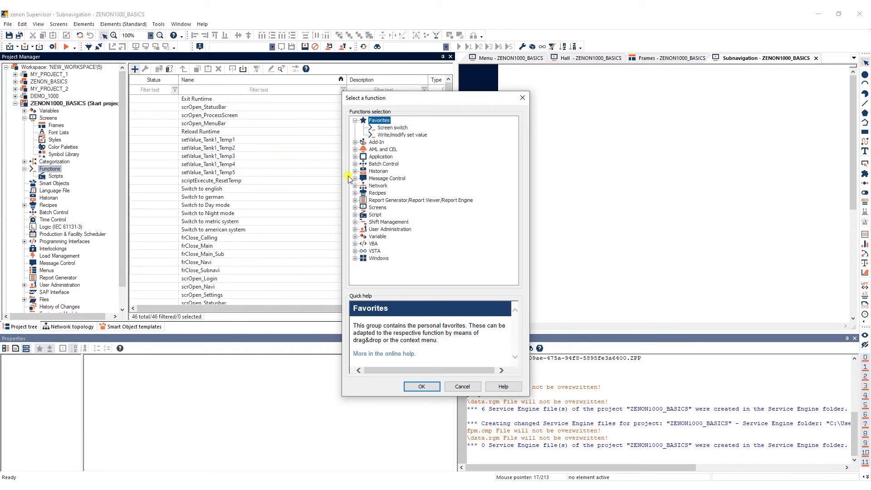
double_click(362, 215)
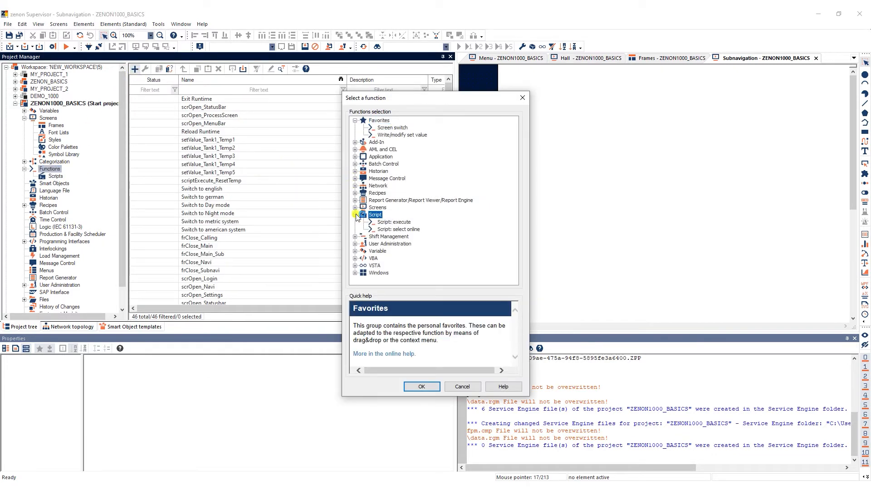
left_click(386, 222)
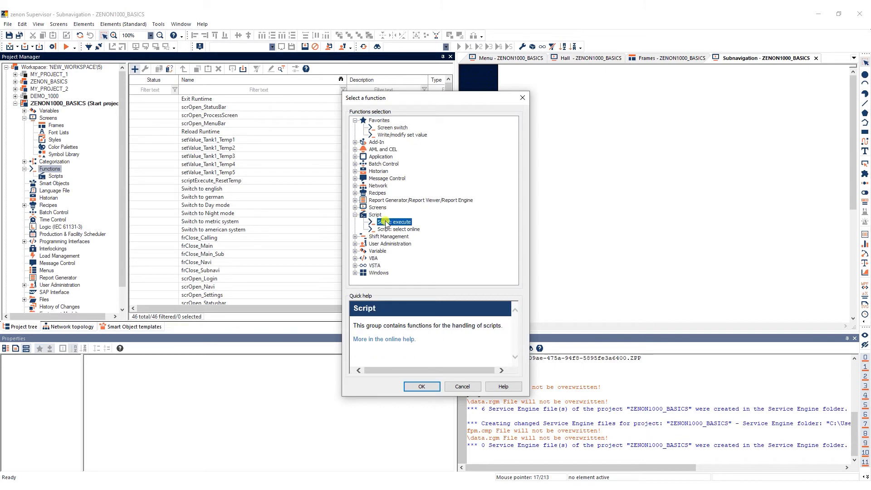
left_click(422, 386)
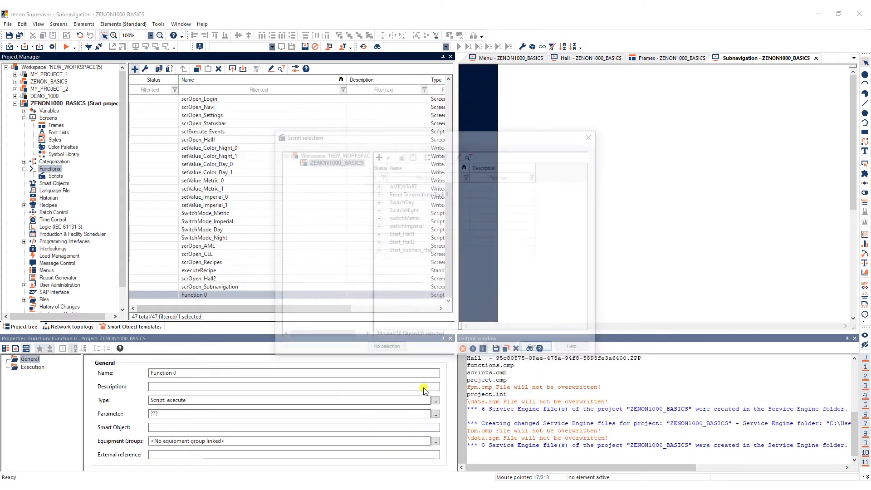
left_click(405, 250)
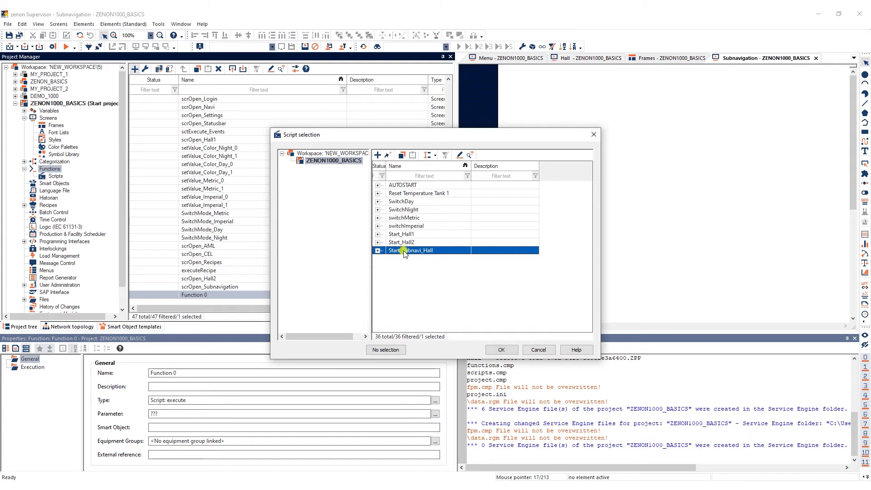
left_click(501, 349)
Rename the new script execution function as sctExecute_Start_Subnavi.
left_click(227, 295)
type("sctExecute_Start_Subnavi")
left_click(355, 302)
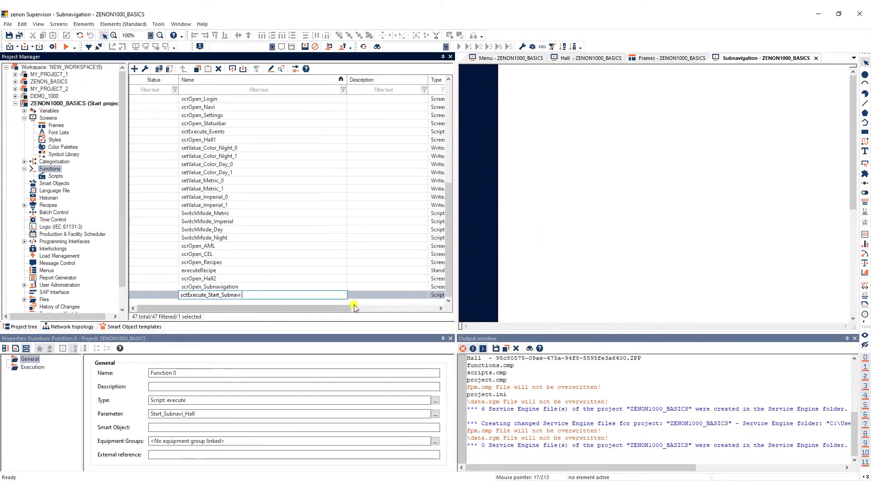
Assign sctExecute_Start_Subnavi to the Menu screen's Hall button and link its dynamic fill color to the screenactive_Subnavigation variable.
left_click_drag(187, 292, 472, 132)
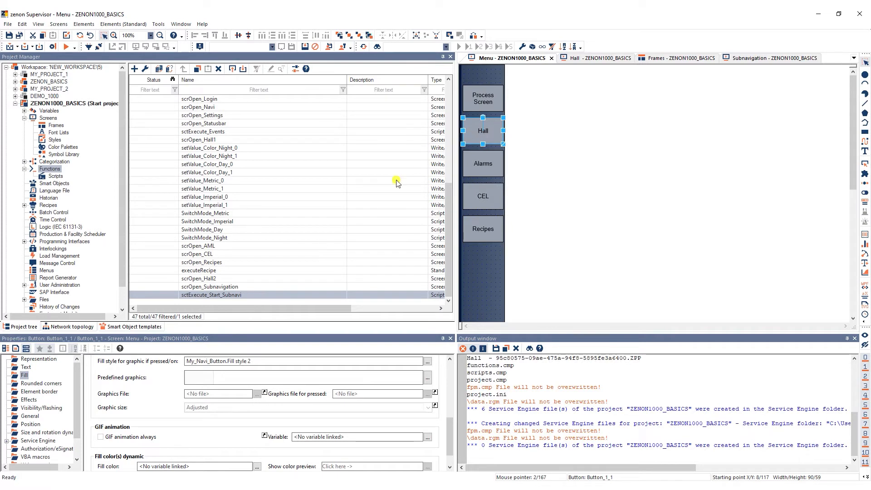
left_click(41, 375)
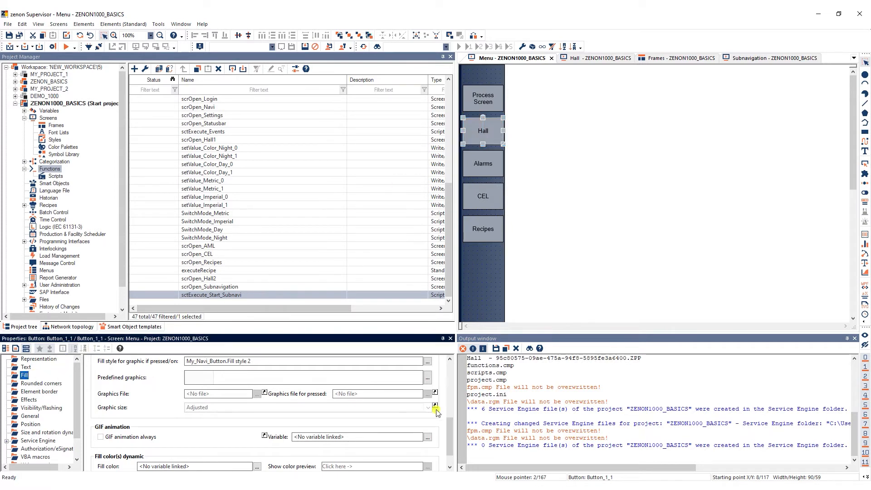
left_click_drag(449, 429, 450, 438)
left_click(257, 443)
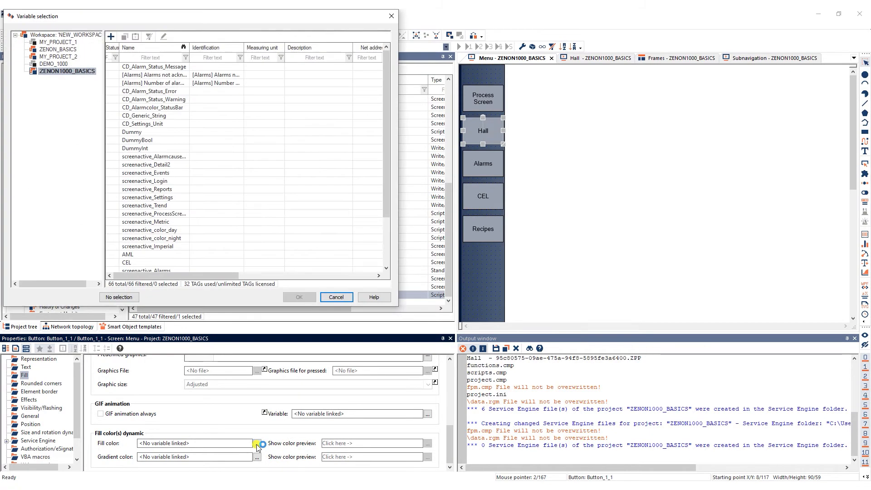
left_click_drag(387, 213, 385, 259)
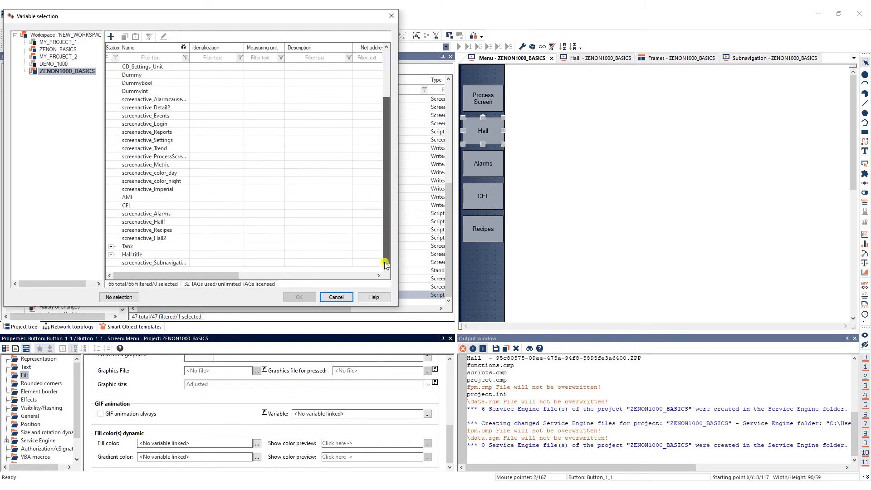
left_click(179, 263)
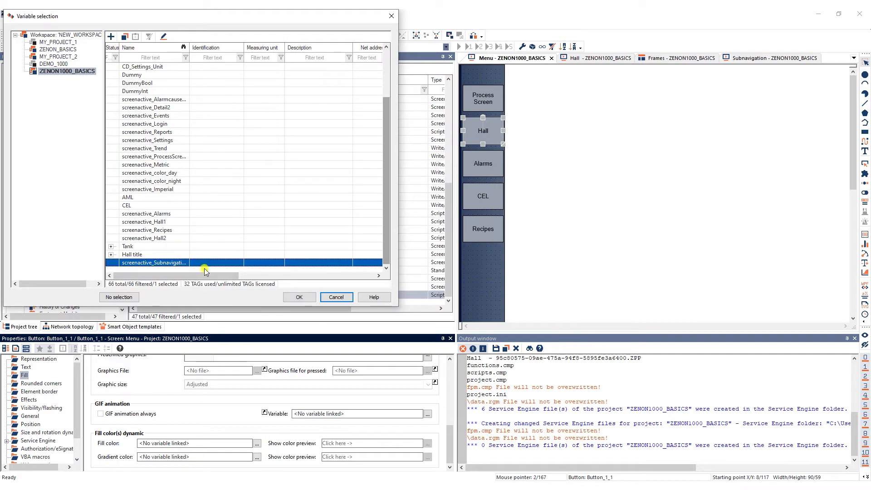
left_click(299, 297)
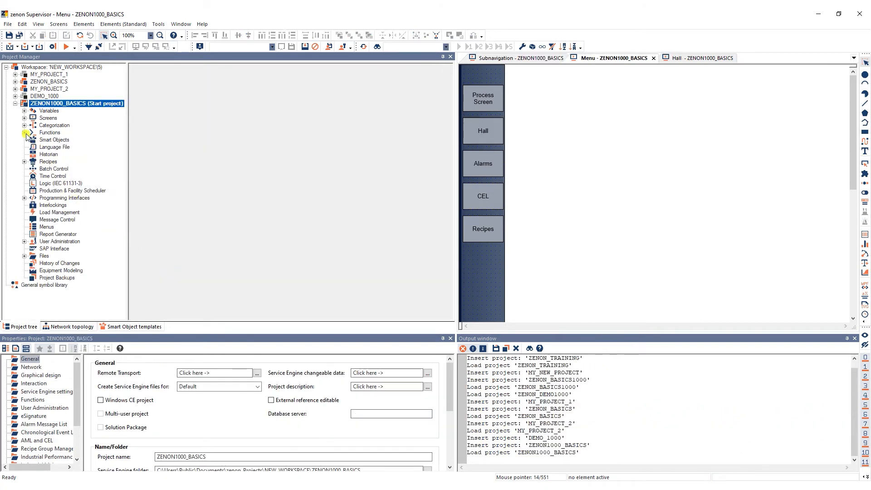
Create a new script in ZENON1000_BASICS and name it Start_Hall1.
left_click(25, 132)
left_click(52, 142)
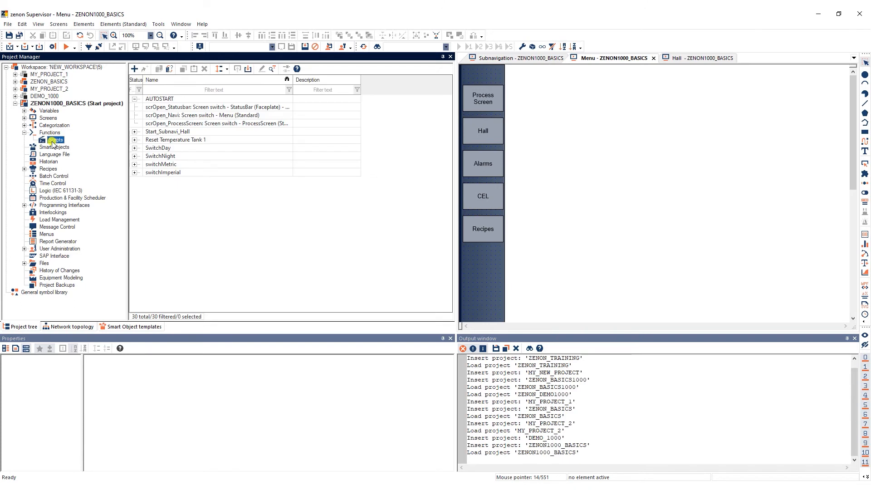
left_click(134, 69)
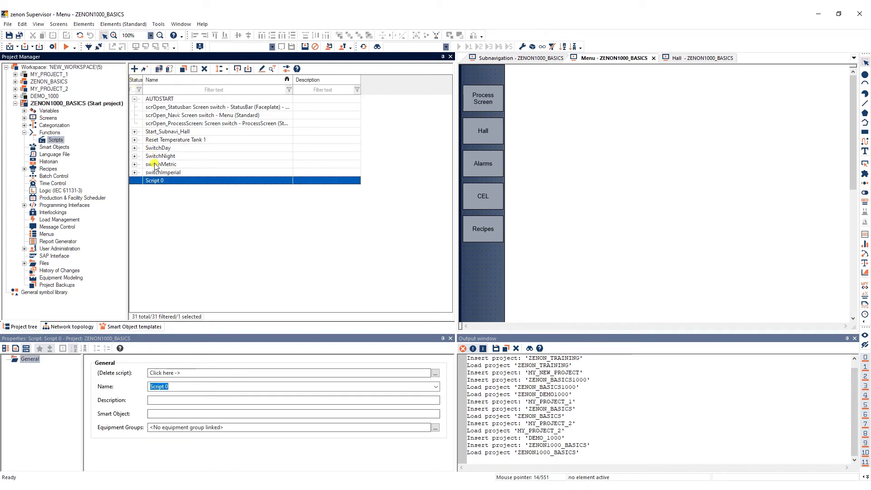
left_click(163, 182)
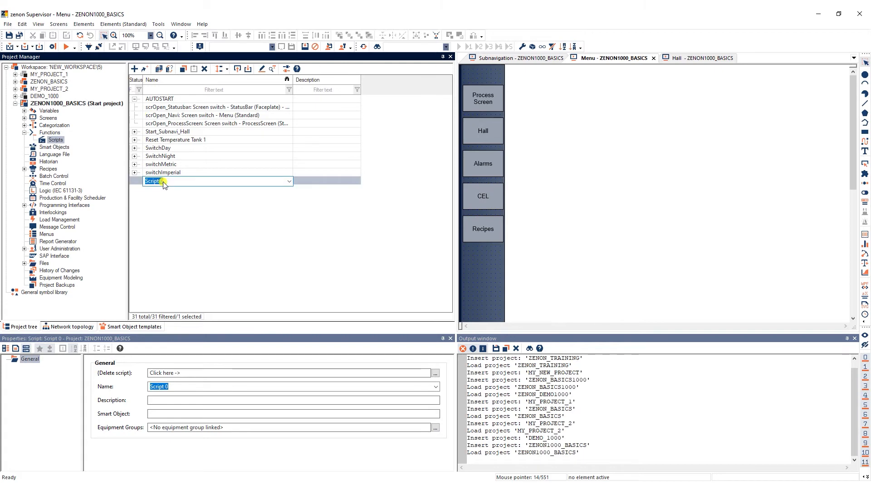
Add the functions frClose_Main and scrOpen_Hall1 to the Start_Hall1 script.
left_click(145, 69)
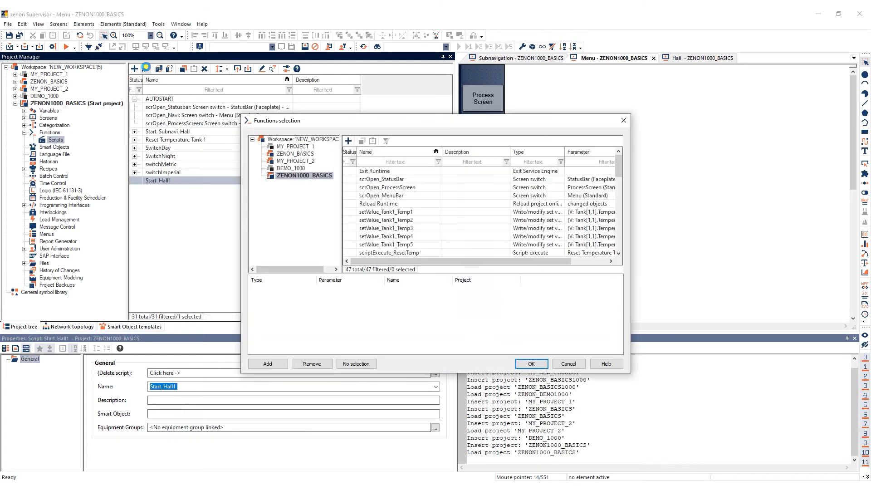
left_click_drag(622, 171, 617, 202)
left_click(424, 211)
left_click(277, 363)
left_click(420, 244)
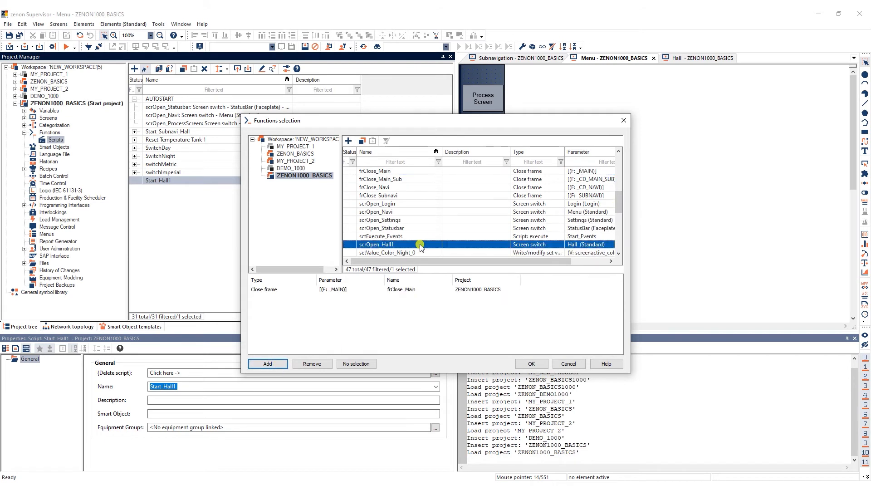
left_click(274, 365)
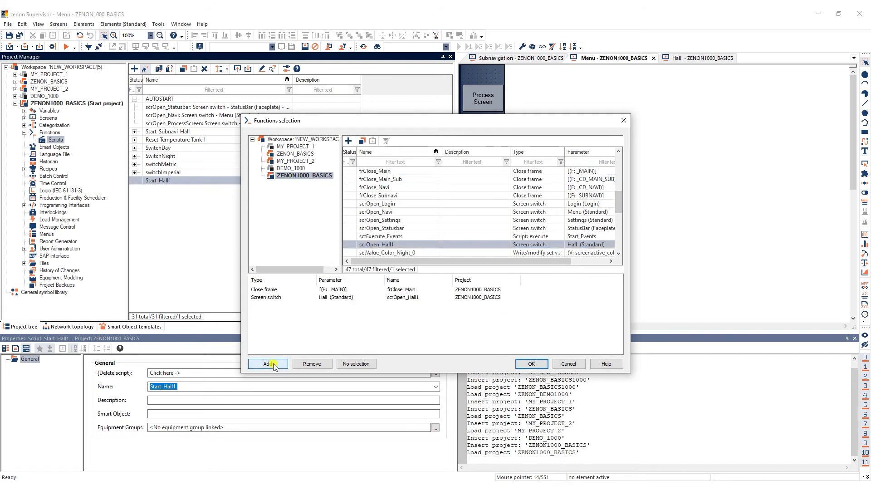
left_click(528, 364)
Create another script and name it Start_Hall2.
left_click(134, 69)
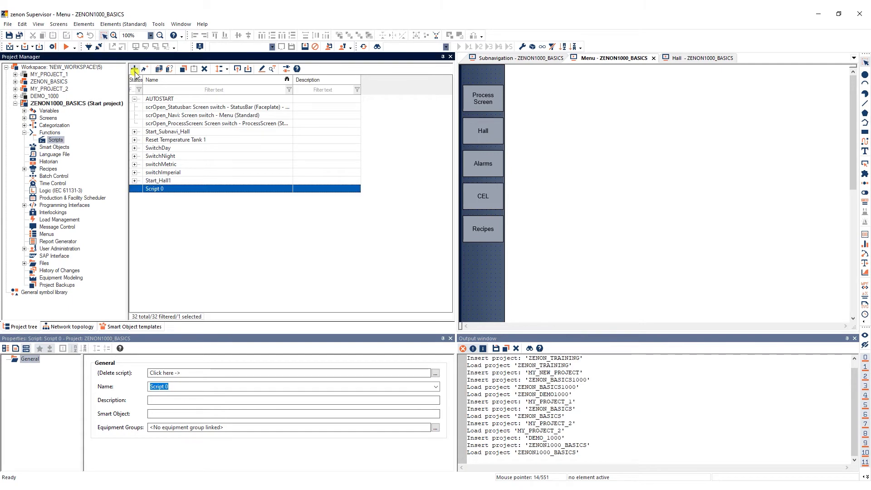
left_click(155, 189)
type("Start_Hall2")
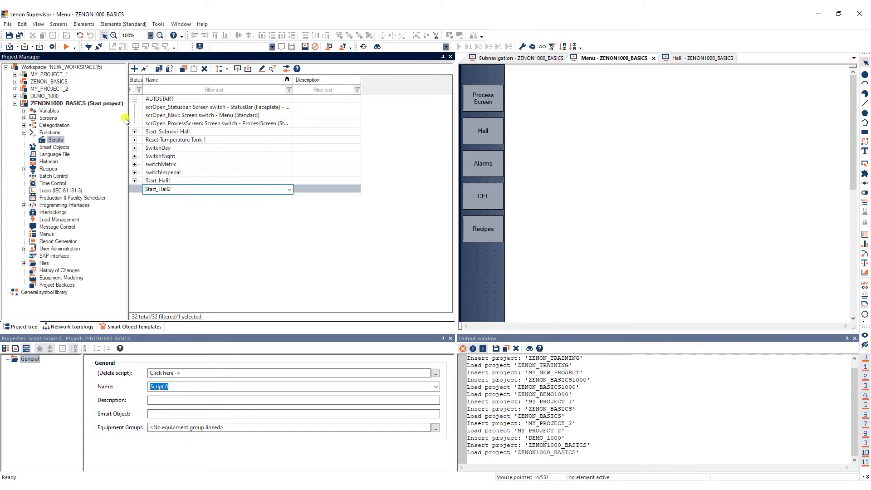
Add the functions frClose_Main and scrOpen_Hall2 to the Start_Hall2 script.
left_click(145, 70)
scroll(615, 196, "down", 3)
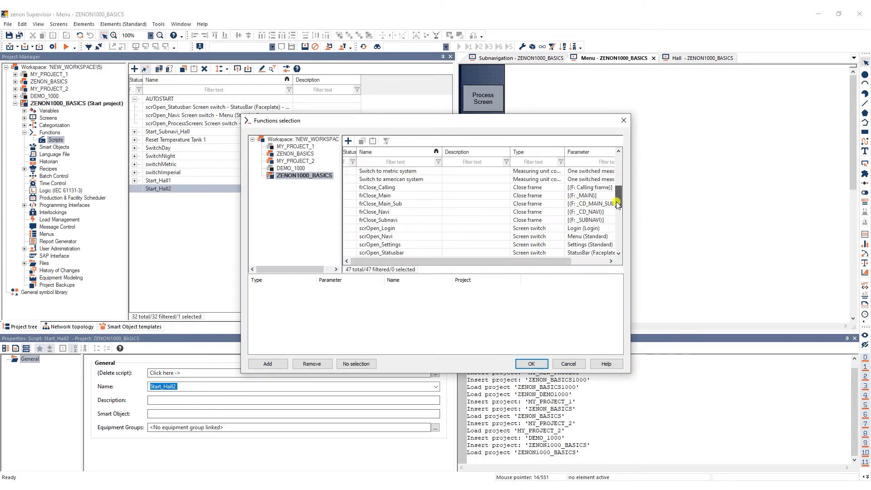
left_click(391, 196)
left_click(268, 363)
left_click_drag(618, 200, 620, 243)
left_click(428, 236)
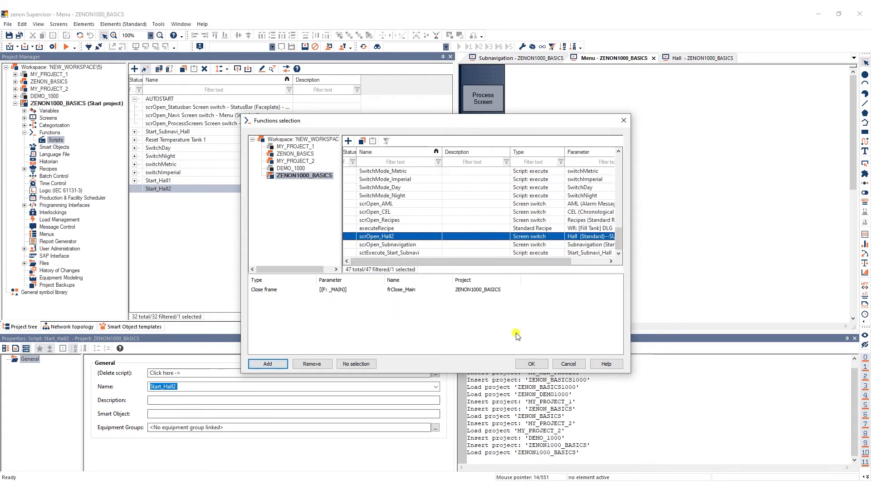
left_click(265, 364)
left_click(531, 364)
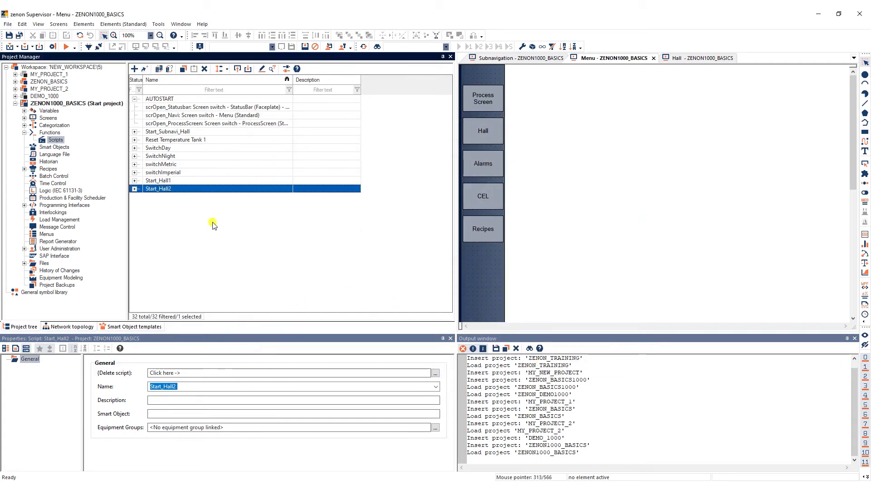
Create a Script: execute function that runs the Start_Hall1 script.
left_click(50, 132)
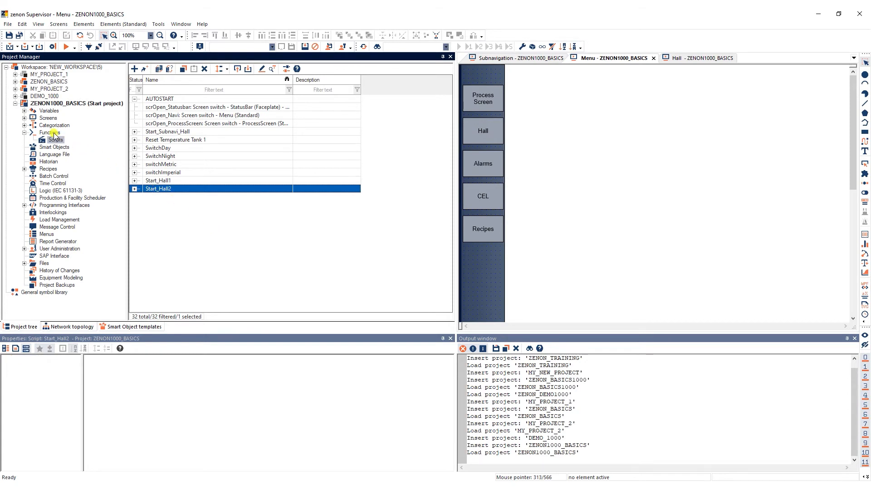
left_click(134, 70)
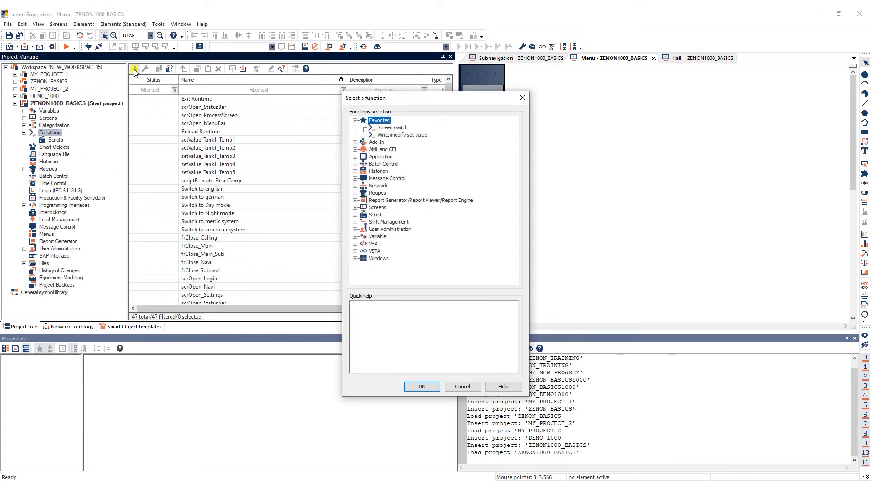
left_click(355, 215)
left_click(388, 222)
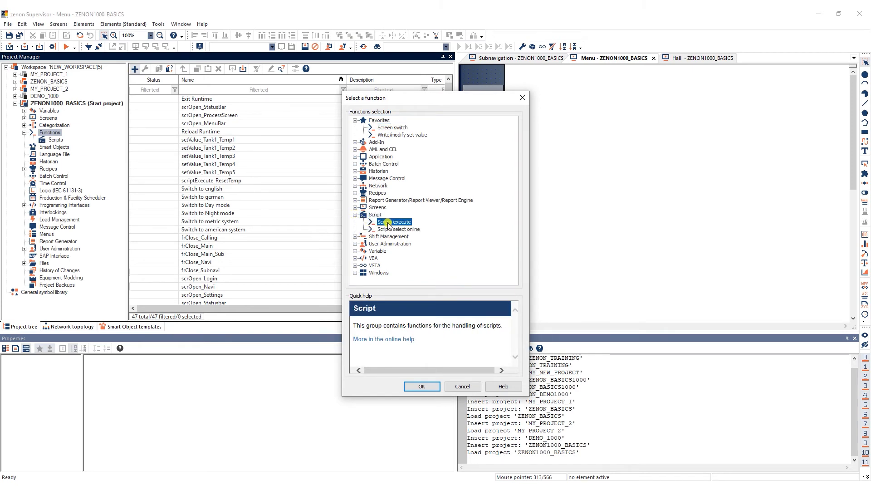
left_click(422, 386)
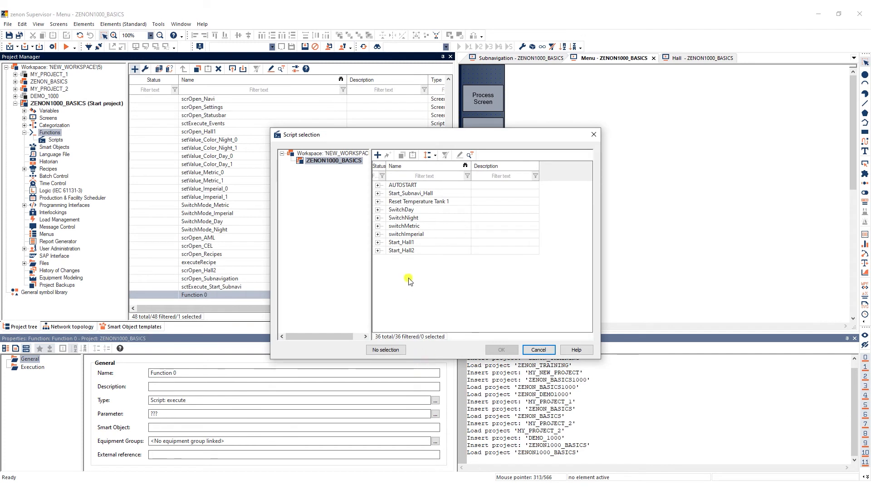
left_click(403, 243)
left_click(489, 350)
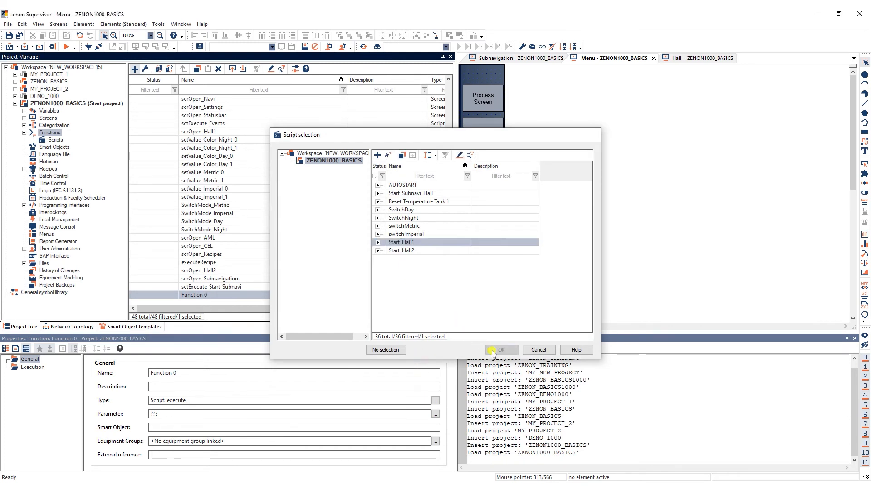
Rename the new script execution function as sctExecute_Start_Hall1.
left_click(250, 295)
type("sctExecute_Start_Hall1")
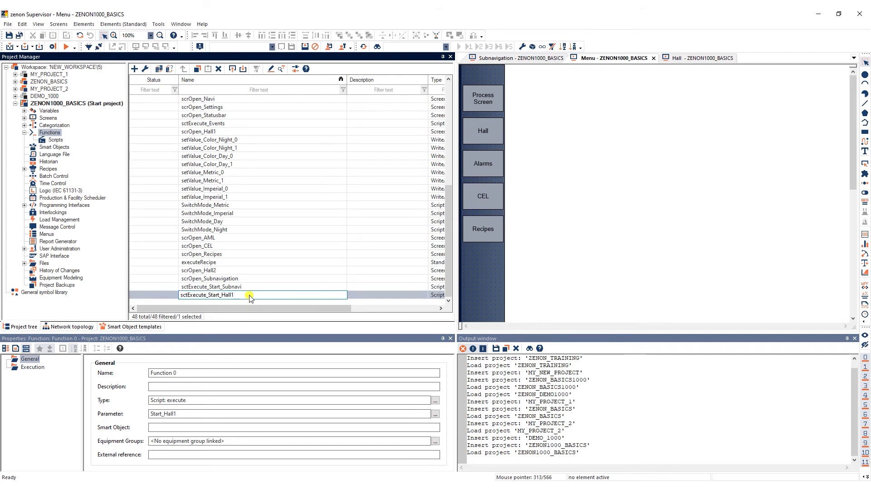
key("Return")
Create a Script: execute function that runs the Start_Hall2 script.
left_click(135, 71)
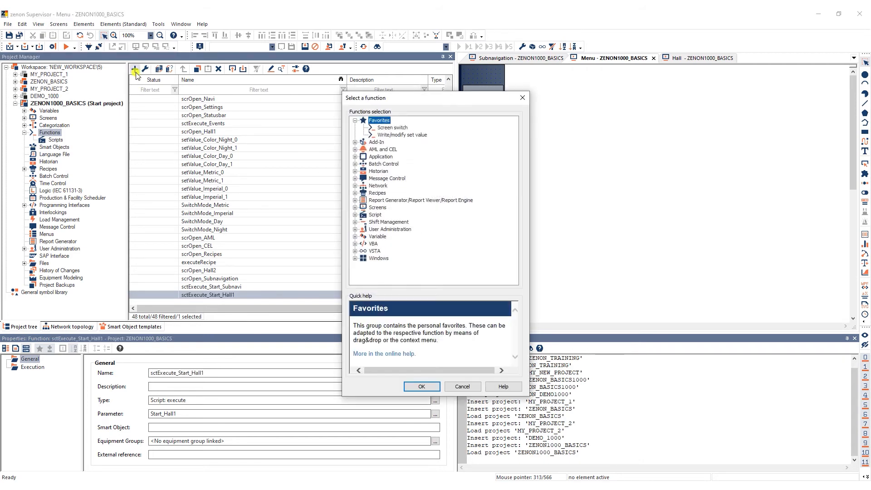
left_click(356, 215)
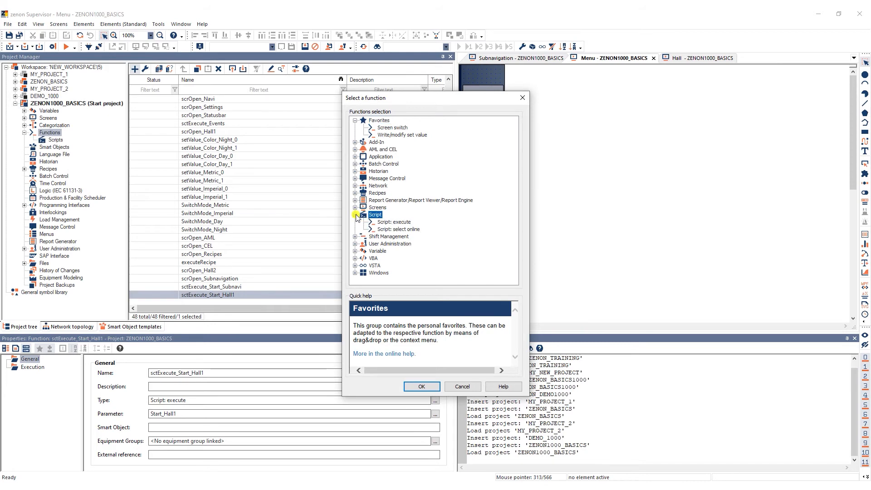
left_click(388, 222)
left_click(421, 387)
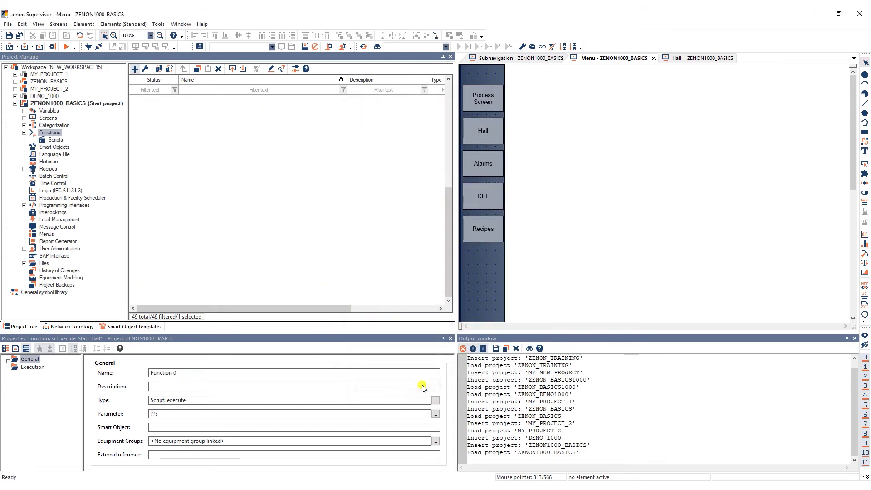
left_click(404, 250)
left_click(501, 349)
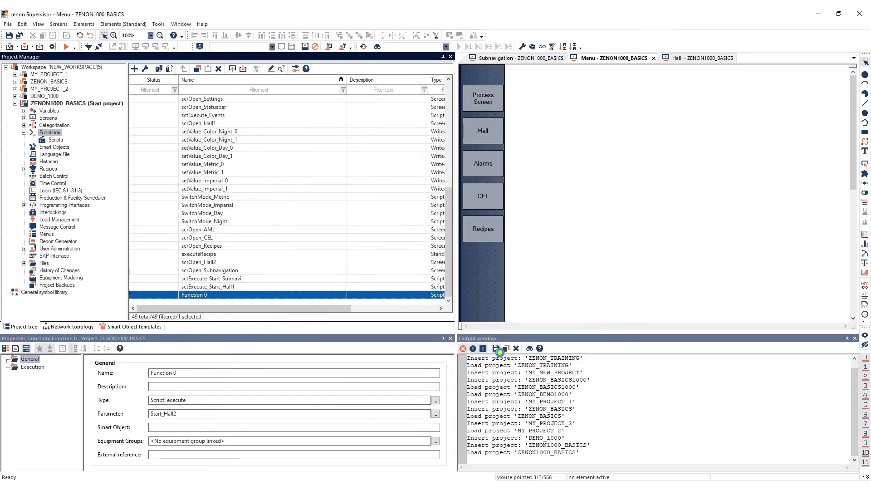
Rename the new Start_Hall2 script execution function as sctExecute_Start_Hall2.
left_click(290, 295)
type("sctExecute_Start_Hall2")
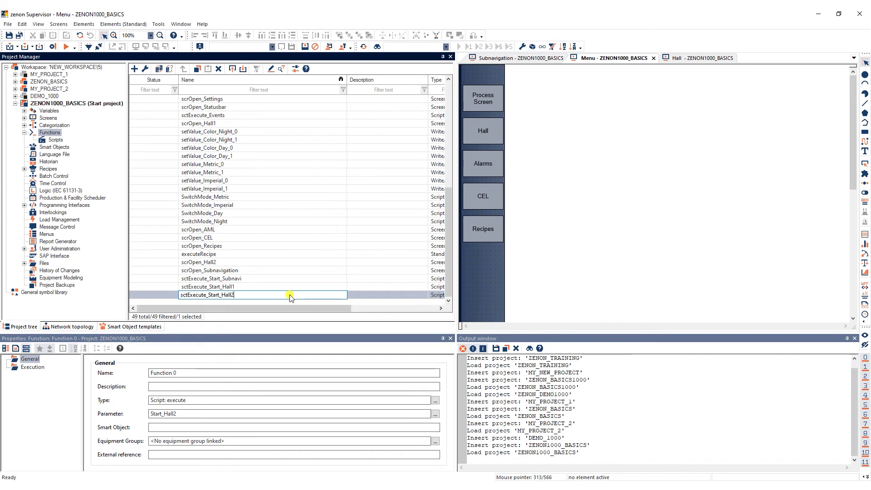
left_click(349, 303)
Draw a button about 51 by 46 near the top of the Subnavigation screen, linked to sctExecute_Start_Hall1 and labelled Hall1.
left_click(521, 58)
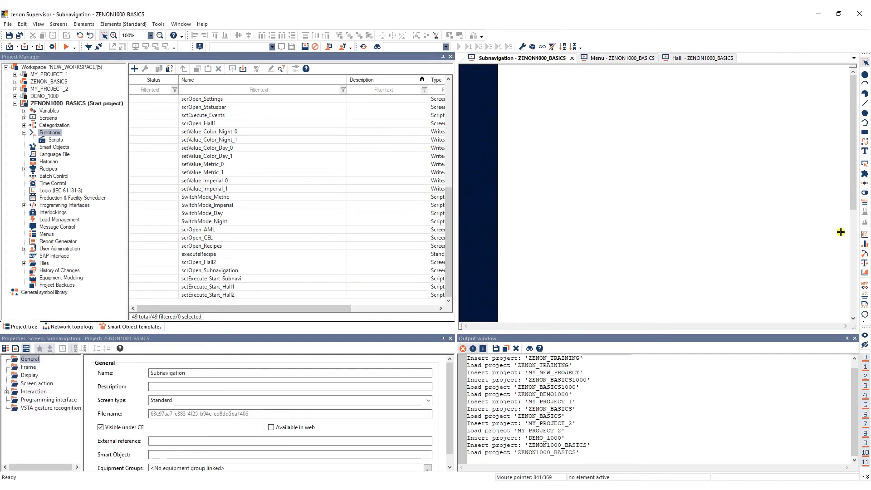
left_click(864, 164)
left_click_drag(467, 74, 491, 95)
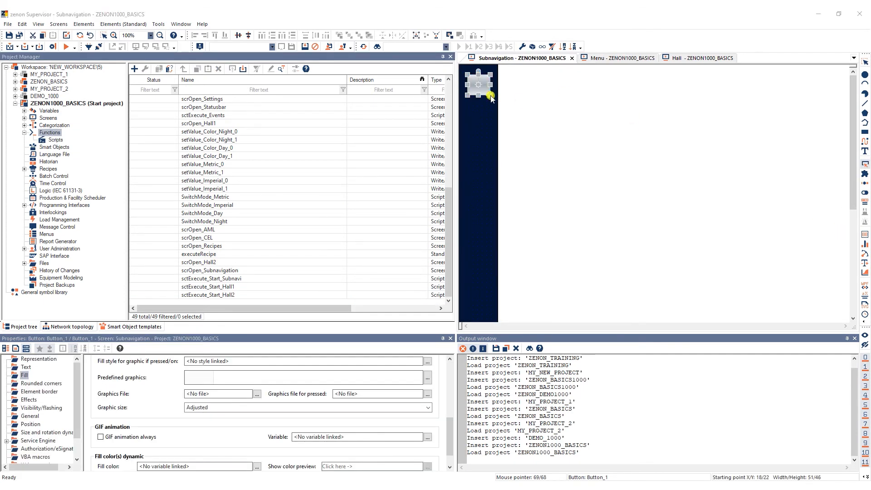
left_click_drag(574, 188, 573, 285)
left_click(440, 321)
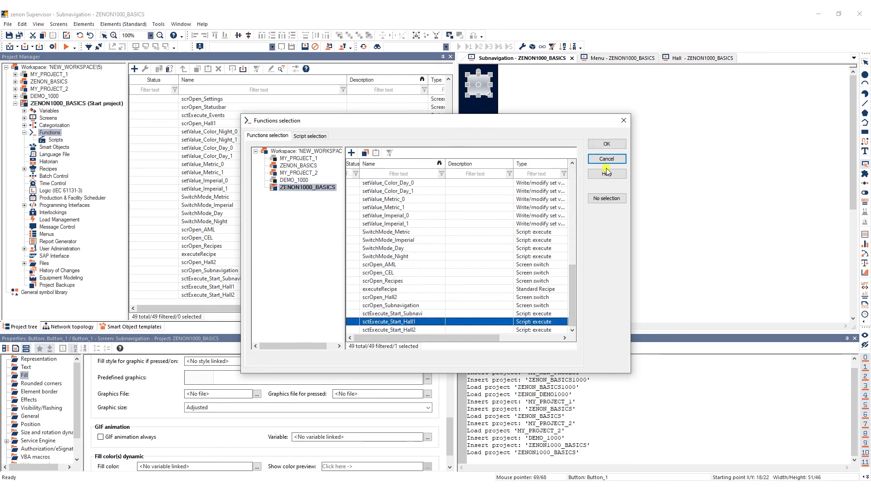
left_click(605, 144)
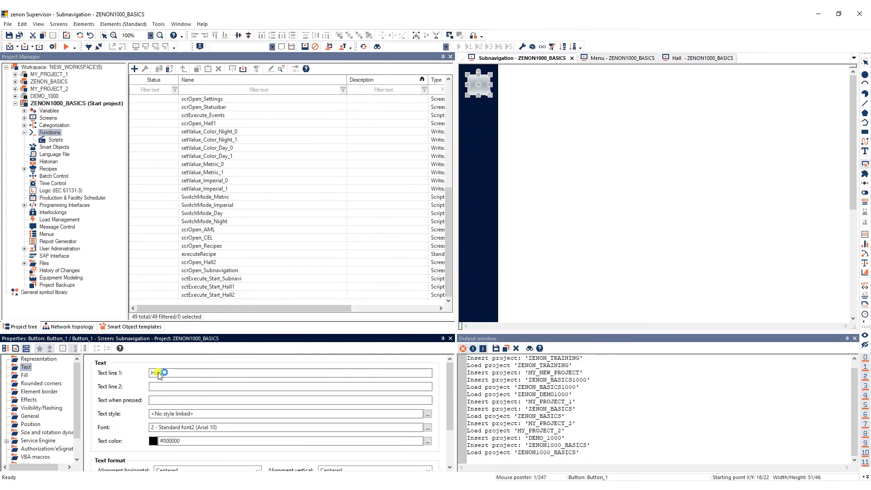
Link a project variable to the dynamic fill color of the Hall1 button.
left_click(24, 375)
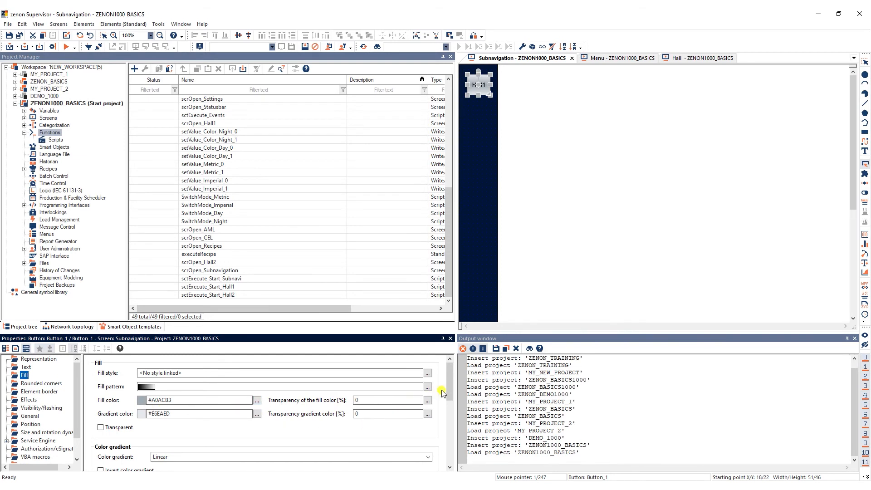
left_click_drag(448, 388, 341, 459)
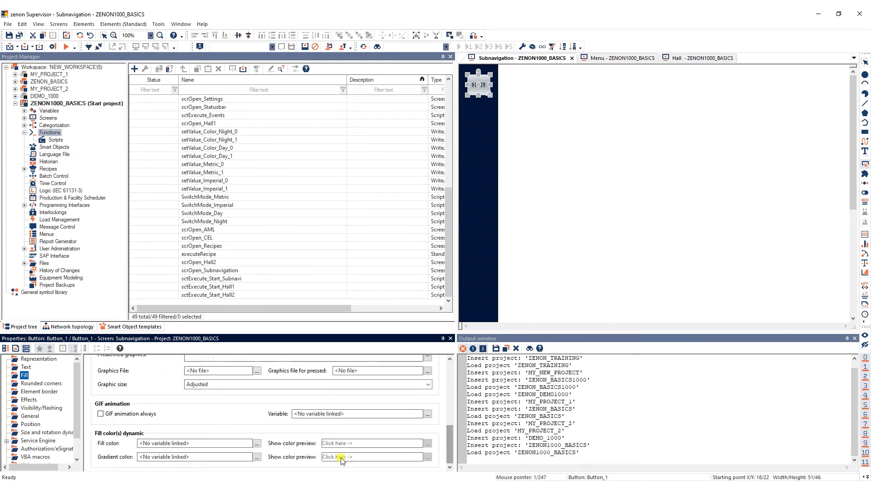
left_click(257, 443)
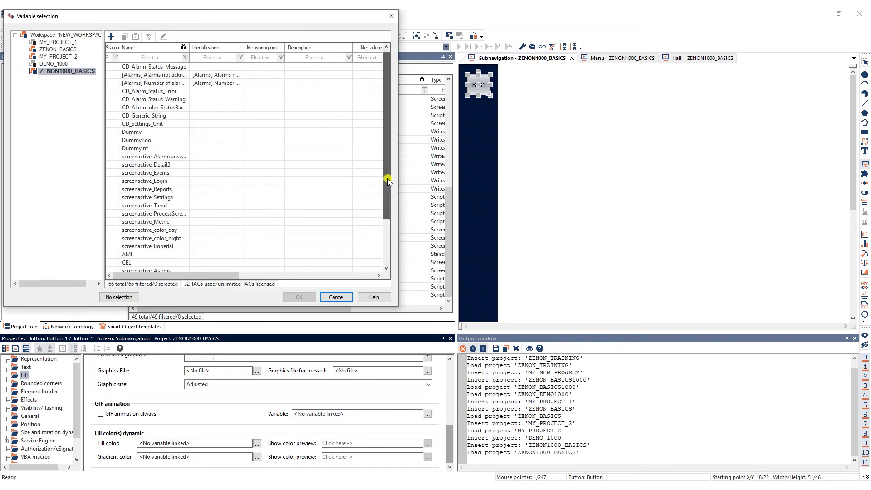
left_click_drag(388, 173, 388, 219)
left_click(180, 222)
left_click(297, 297)
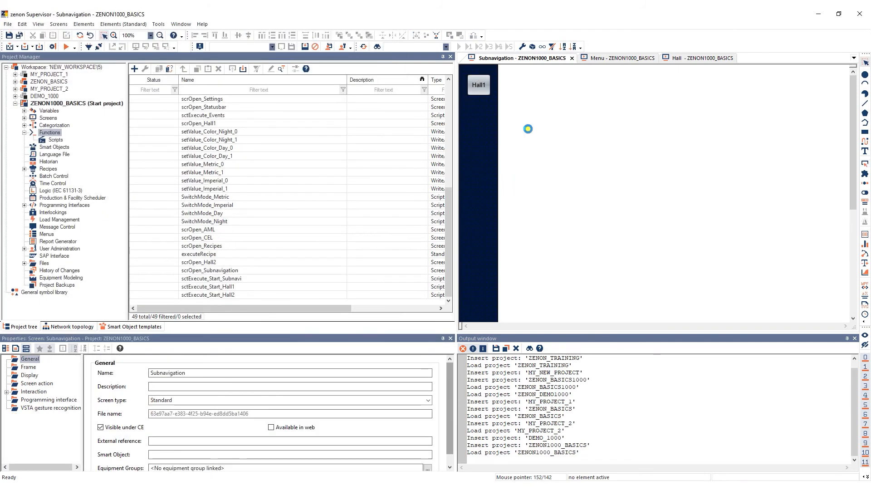
Draw a second button about 40 by 49 below the Hall1 button and link it to the function scrOpen_Hall2.
left_click(865, 165)
left_click_drag(472, 107, 498, 137)
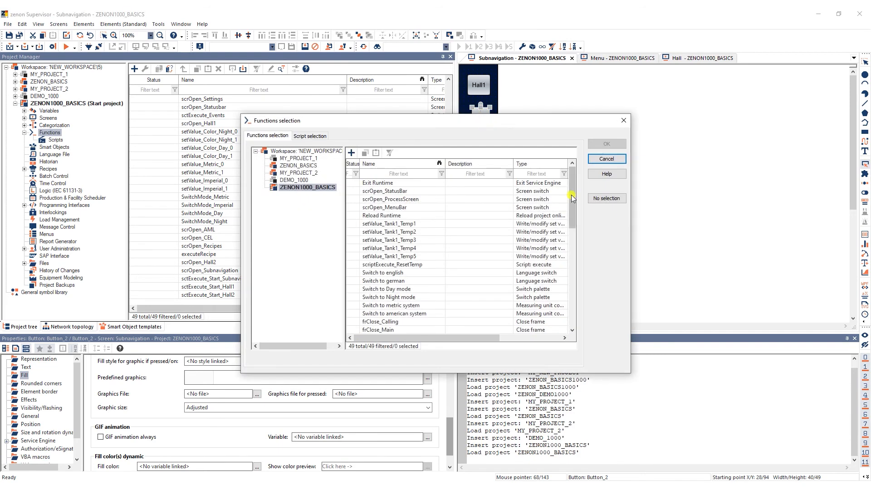
left_click_drag(570, 195, 555, 323)
left_click(399, 297)
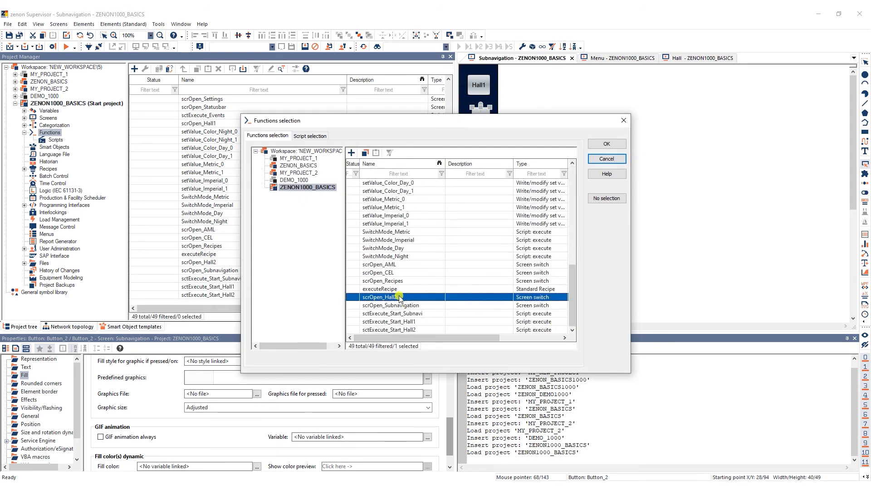
left_click(594, 145)
Set the first text line of the second button to Hall2.
left_click(26, 367)
left_click(168, 373)
type("Hall2")
Link a project variable to the dynamic fill color of the Hall2 button.
left_click(24, 374)
left_click(256, 444)
left_click(177, 247)
left_click(299, 296)
left_click(552, 213)
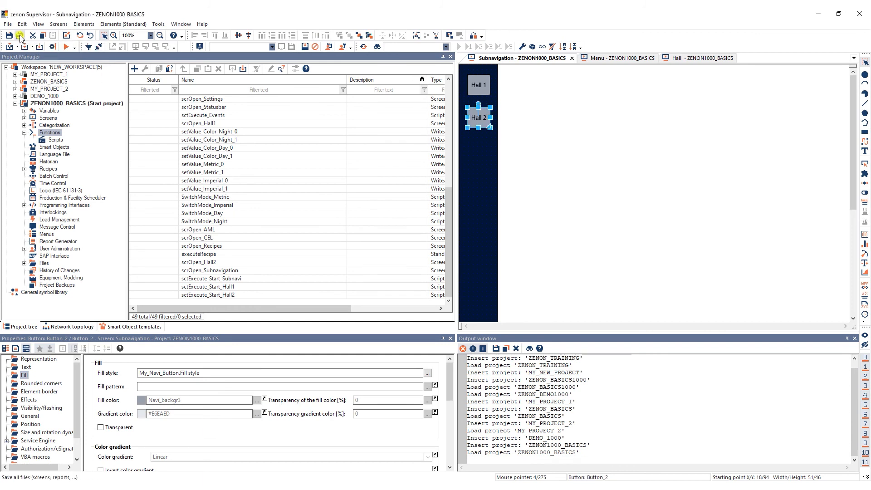
Create the changed Service Engine files for ZENON1000_BASICS and start the Service Engine.
left_click(9, 47)
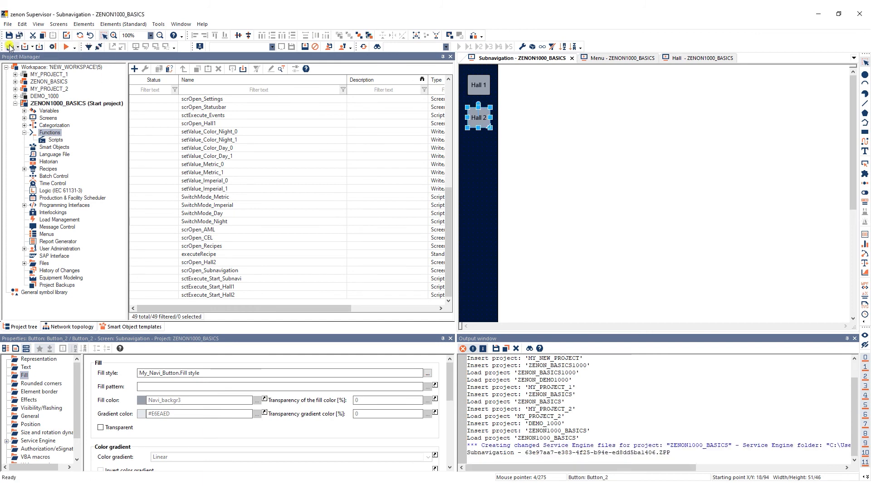
left_click(66, 47)
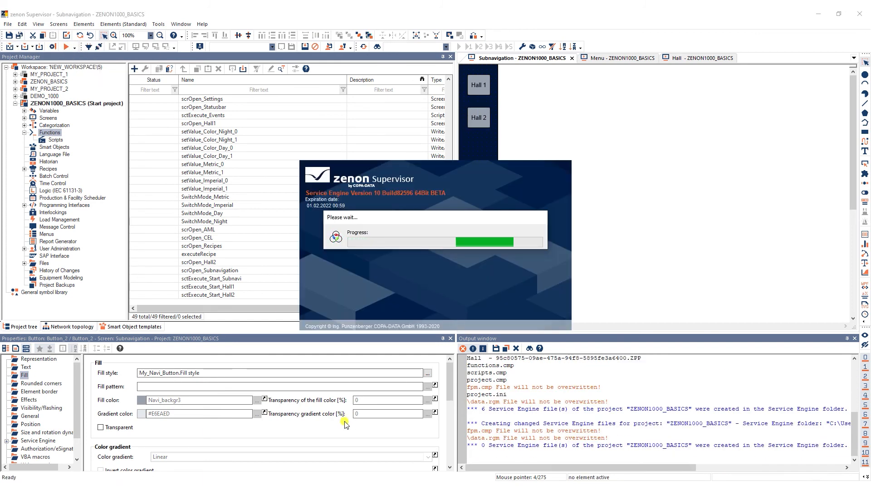